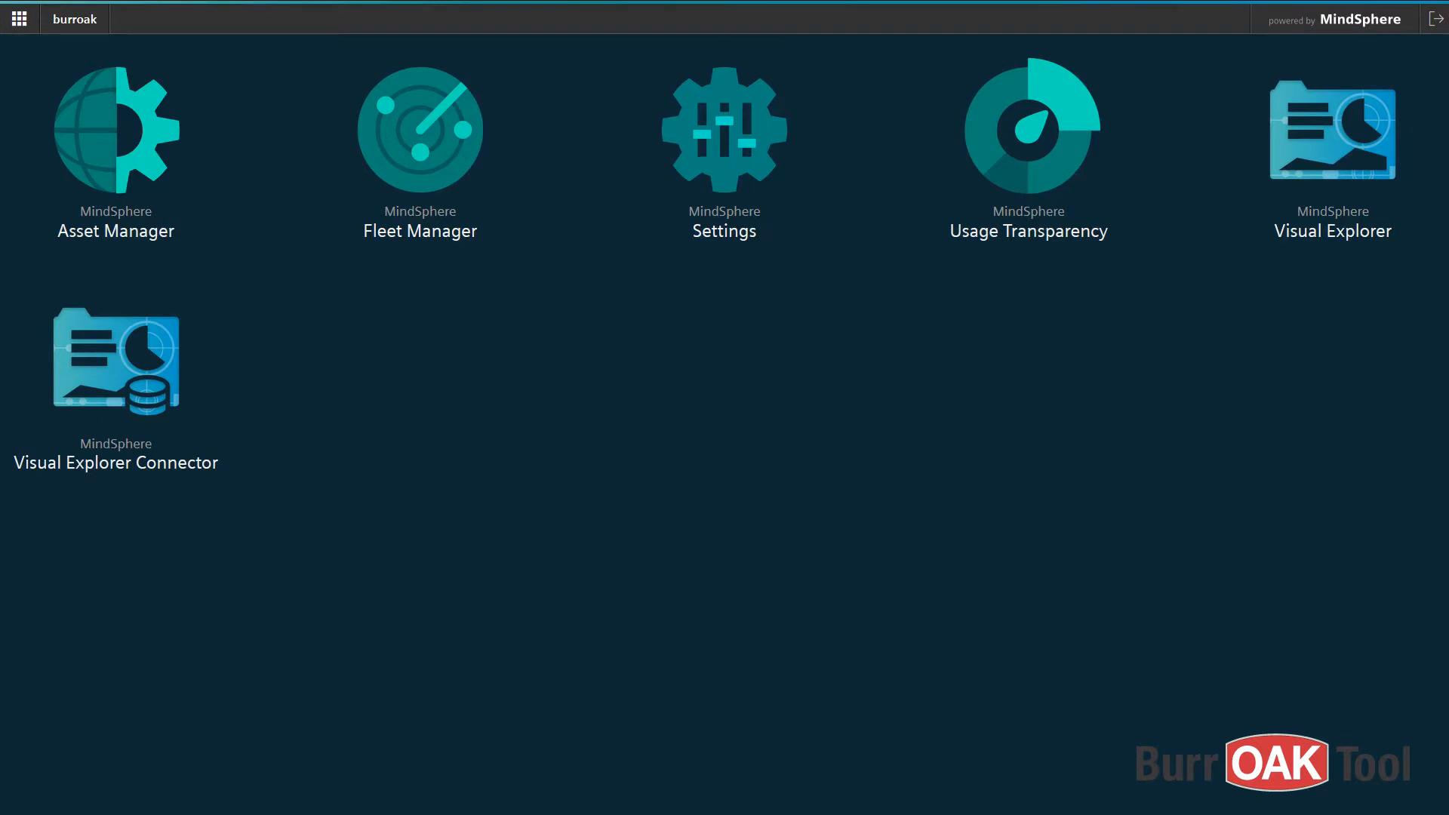
Open Asset Manager and examine the ACME Aire asset hierarchy down through ACME North Plant to Area 51
left_click(146, 145)
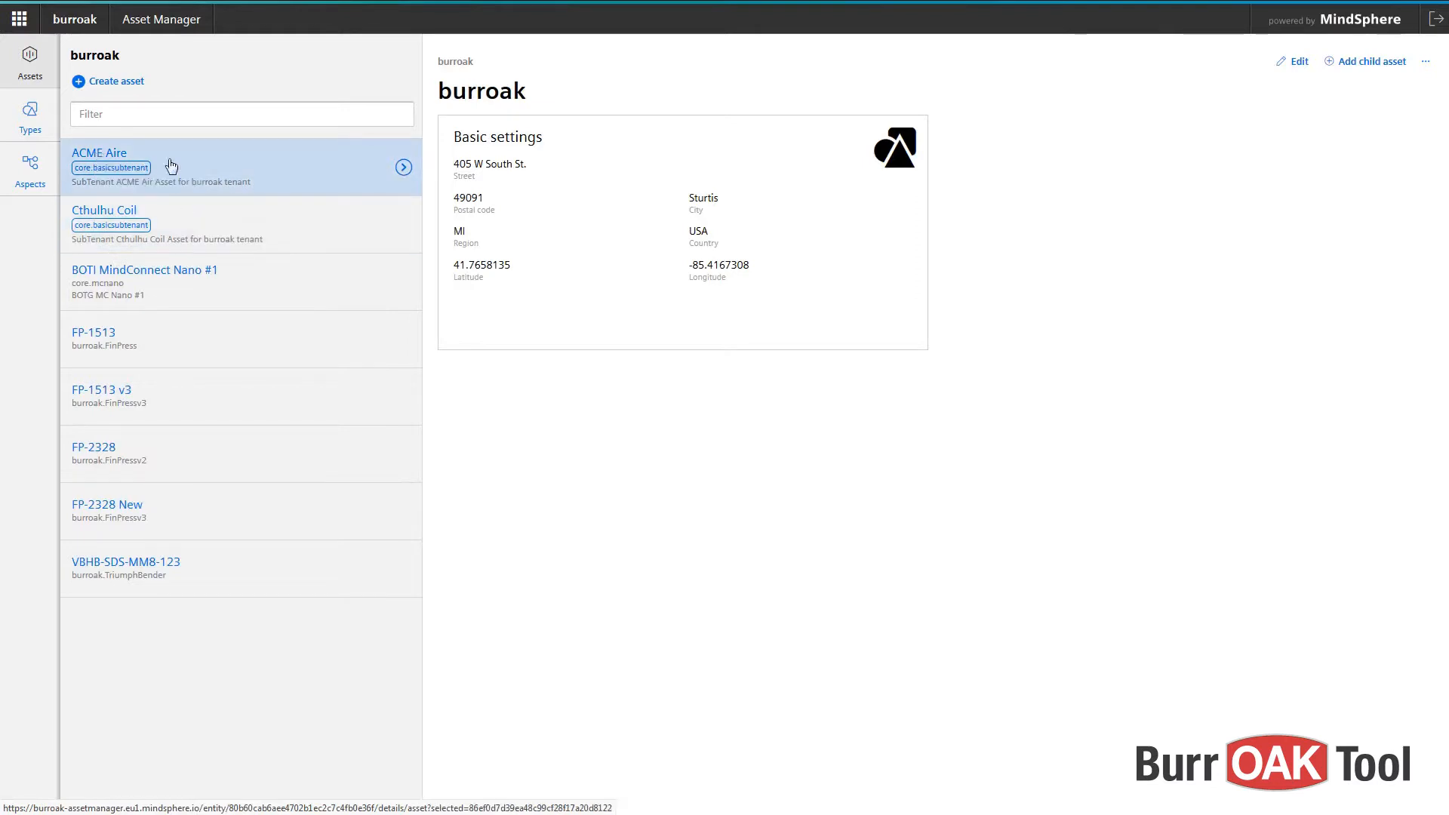
left_click(404, 169)
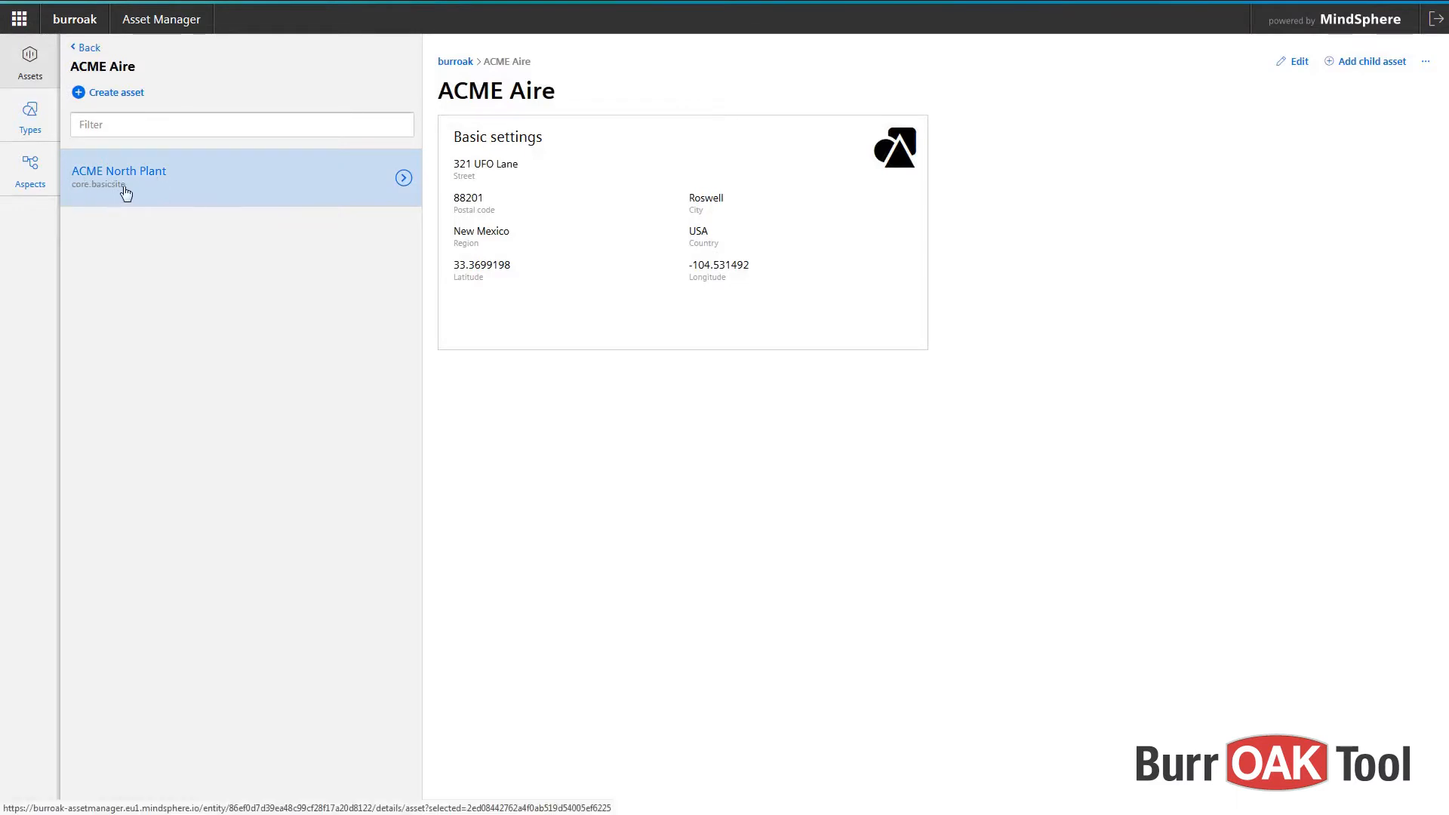
left_click(403, 179)
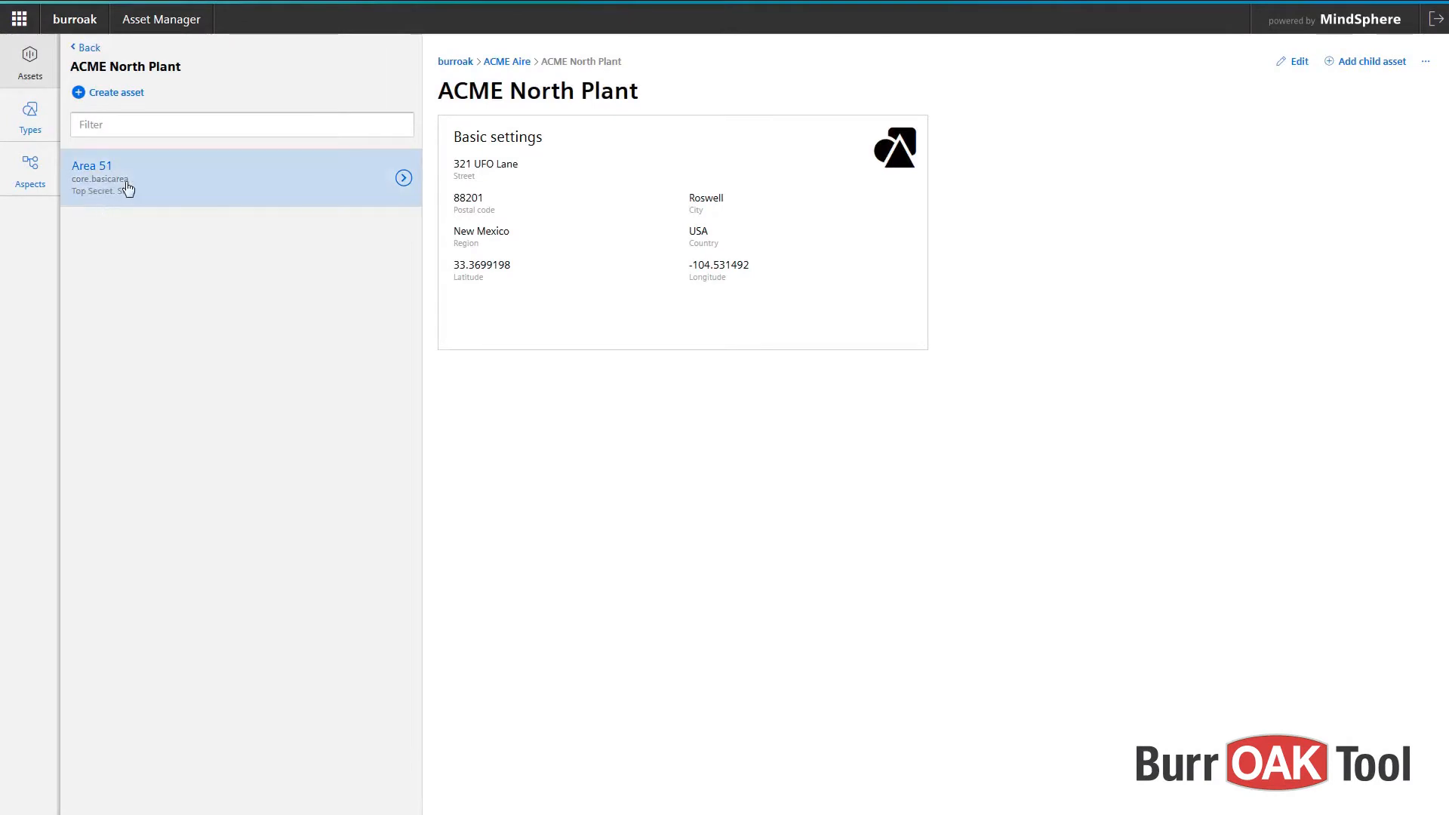
left_click(404, 179)
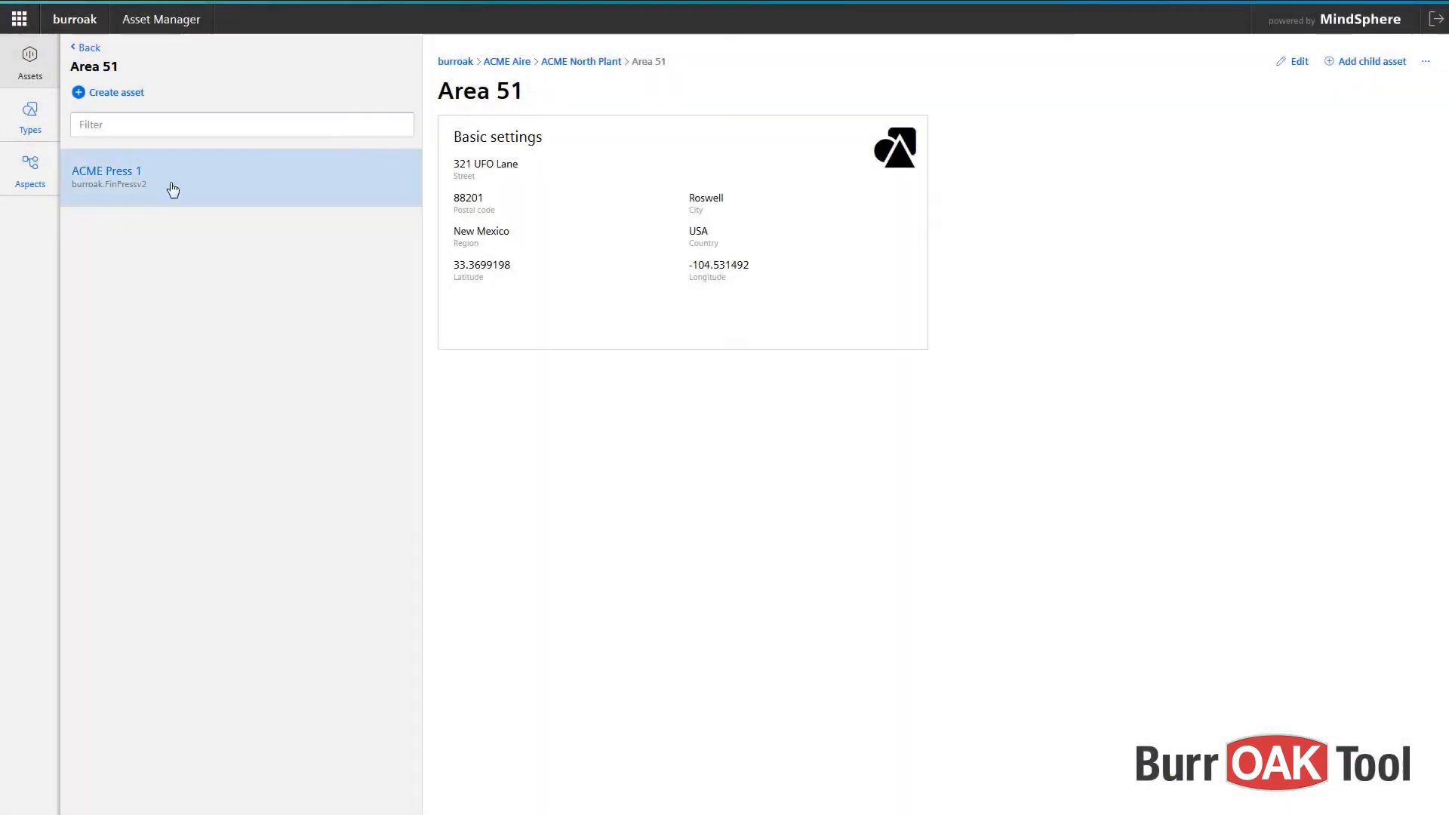
Switch to Settings and create a subtenant named Bravo Benders with the description Bravo Benders
left_click(20, 19)
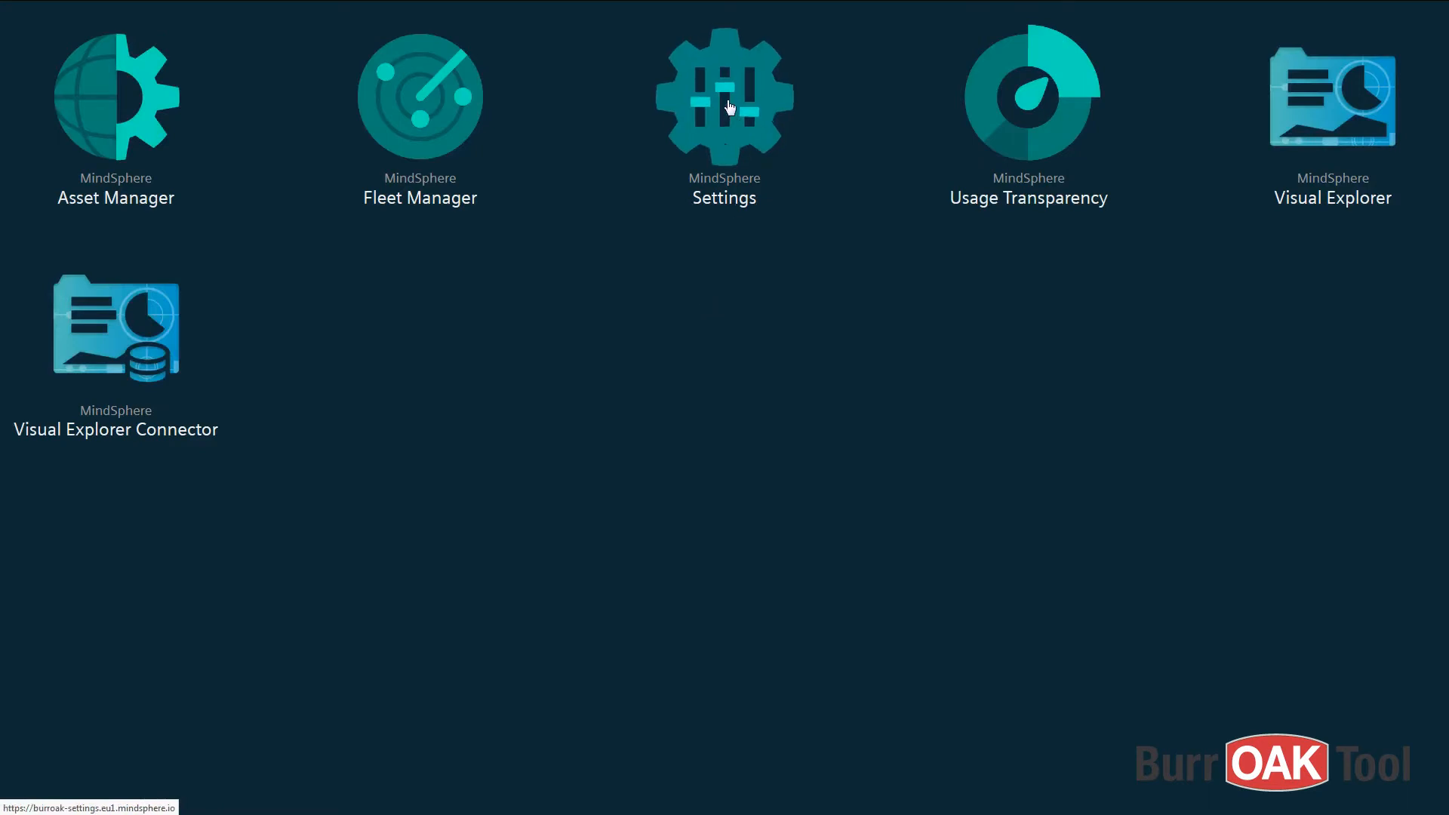
left_click(740, 141)
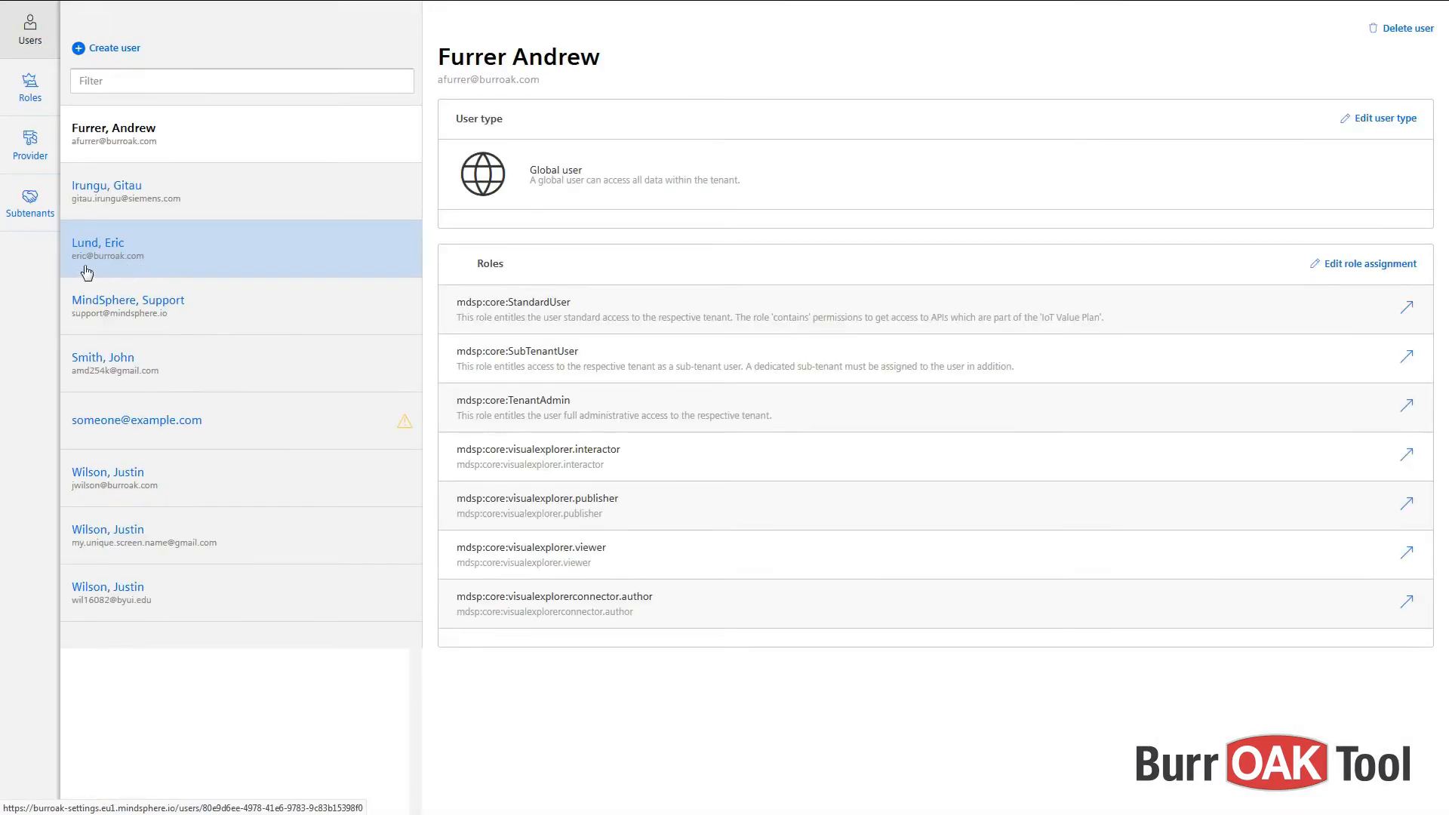
left_click(23, 227)
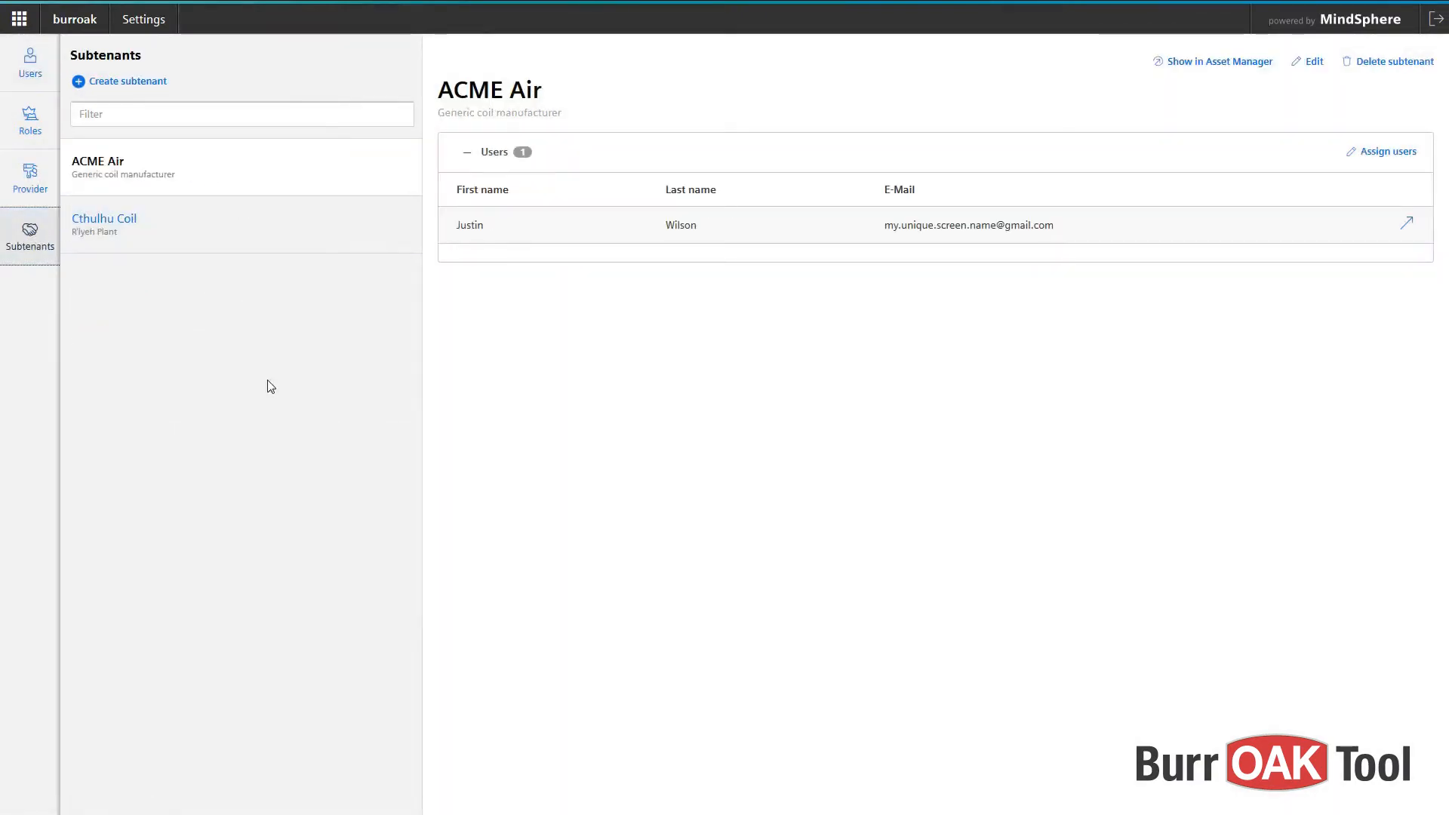
left_click(132, 82)
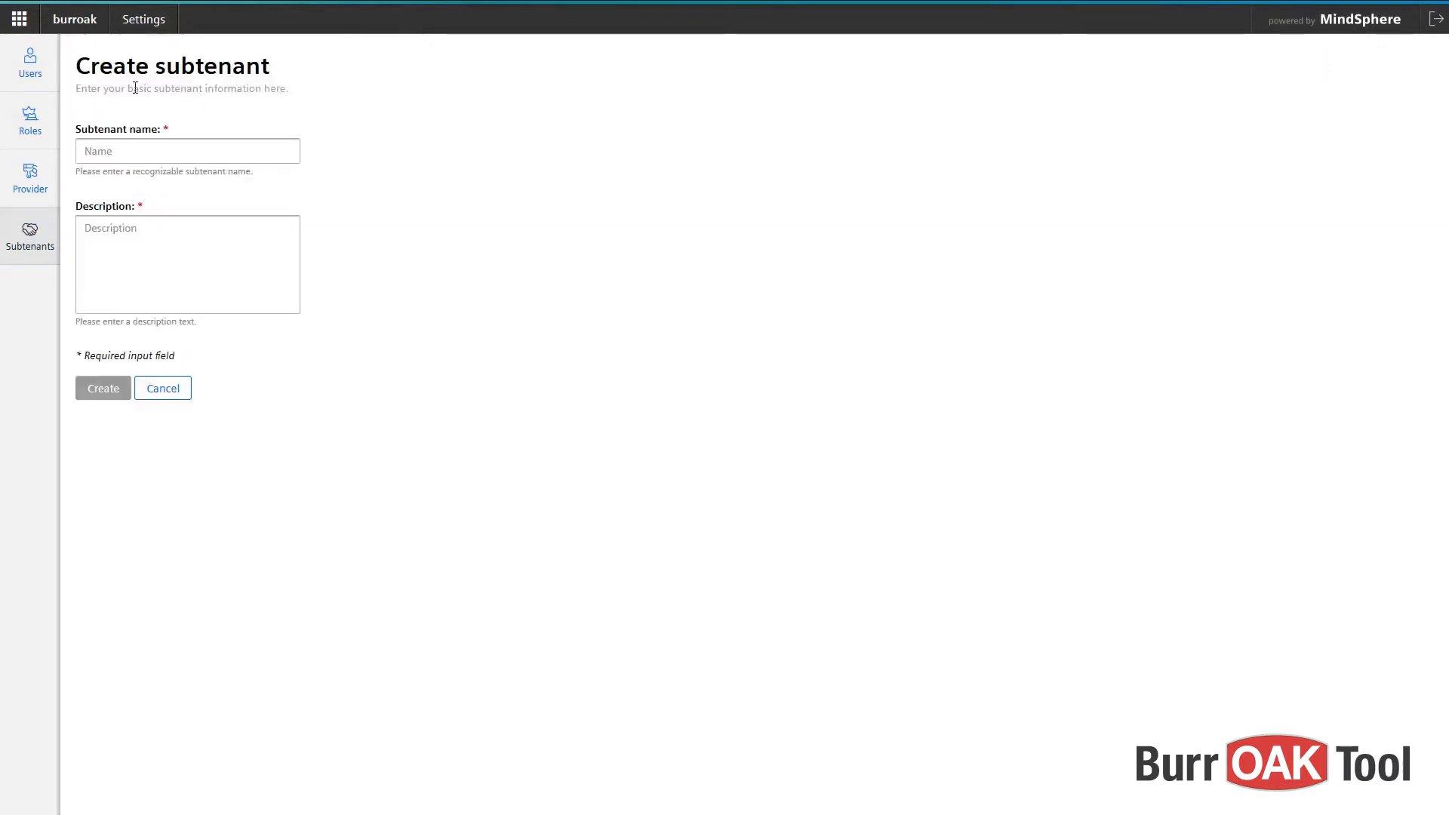
left_click(165, 143)
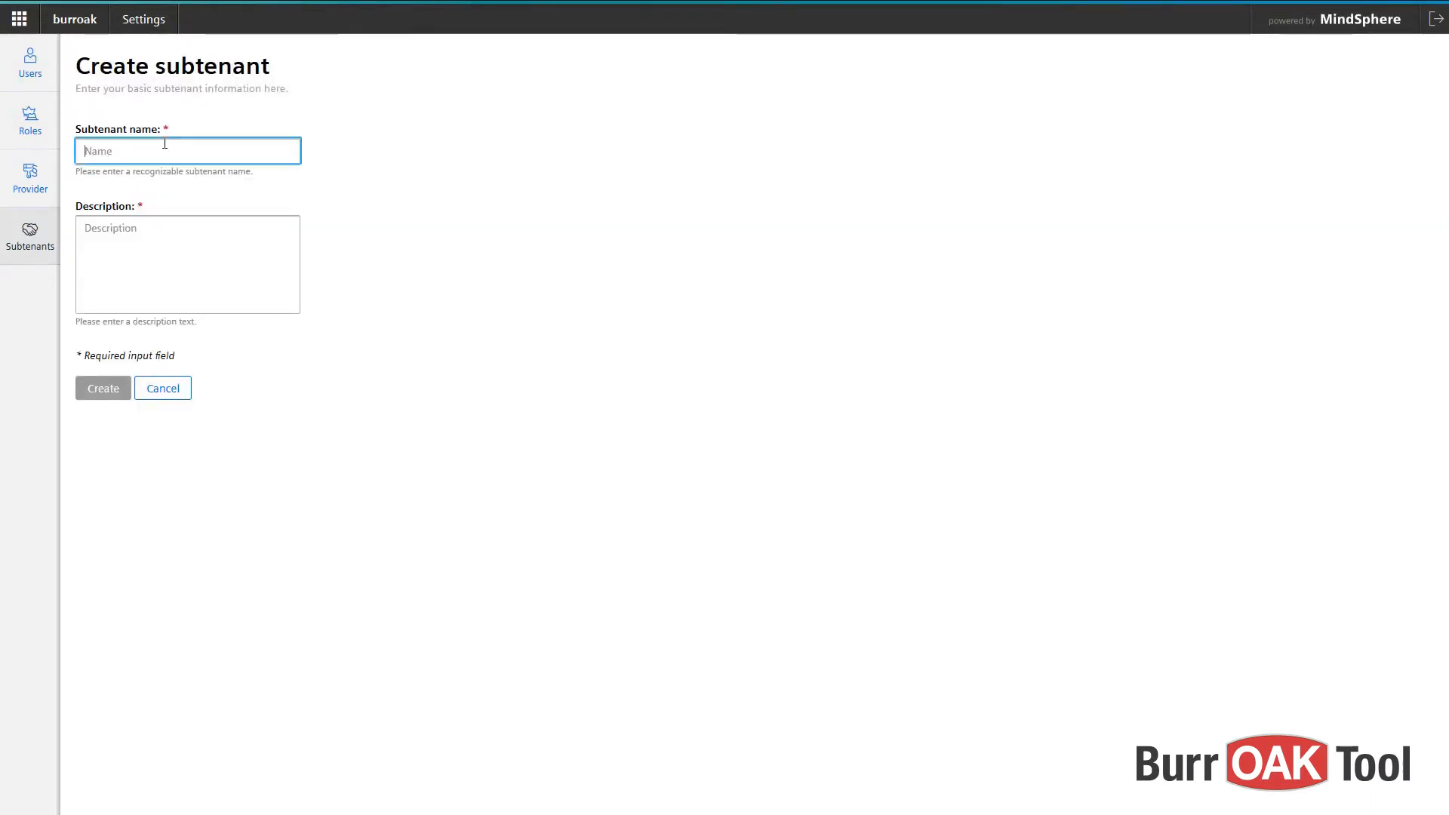
type("Bravo Benders")
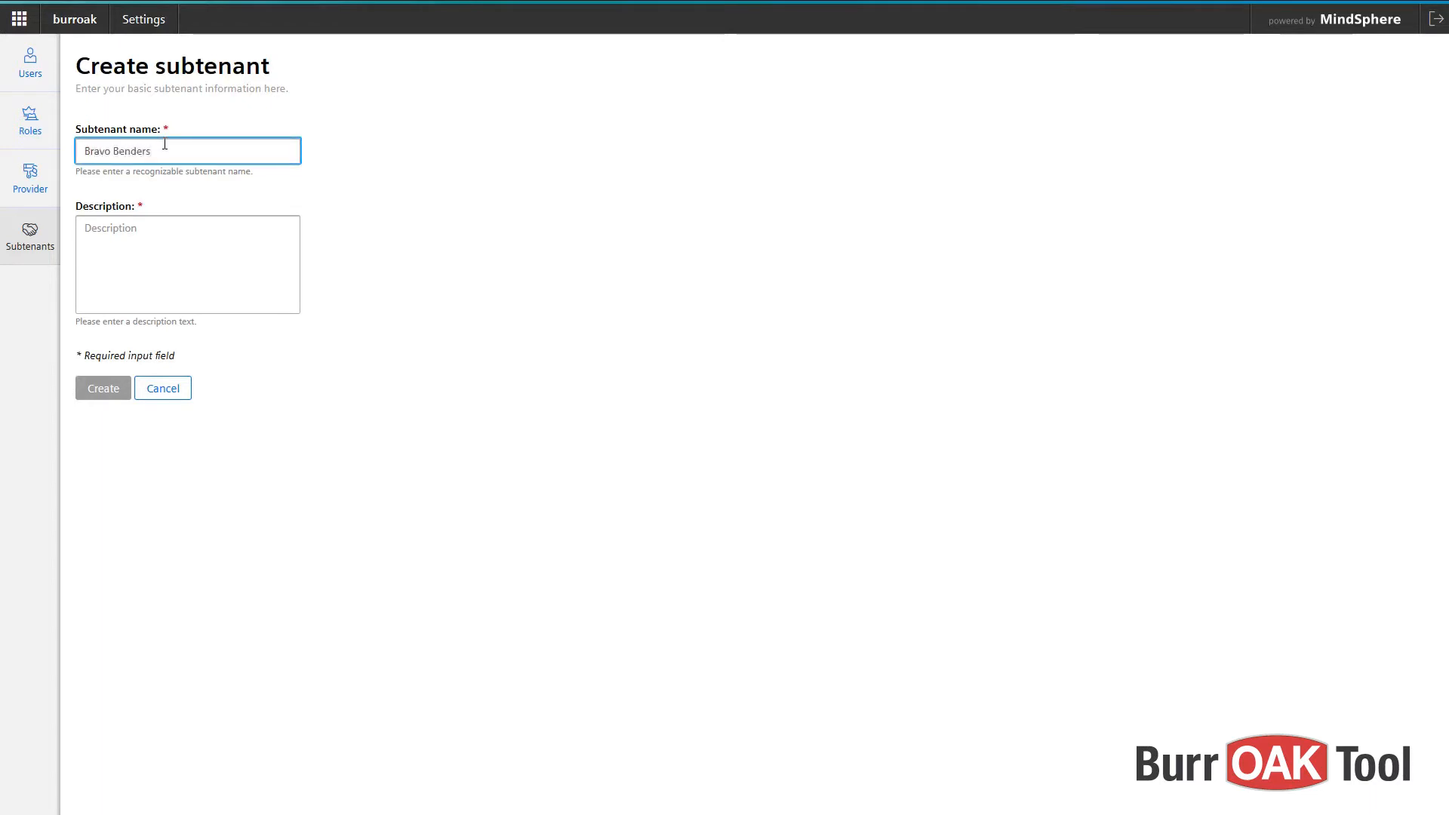
left_click(138, 274)
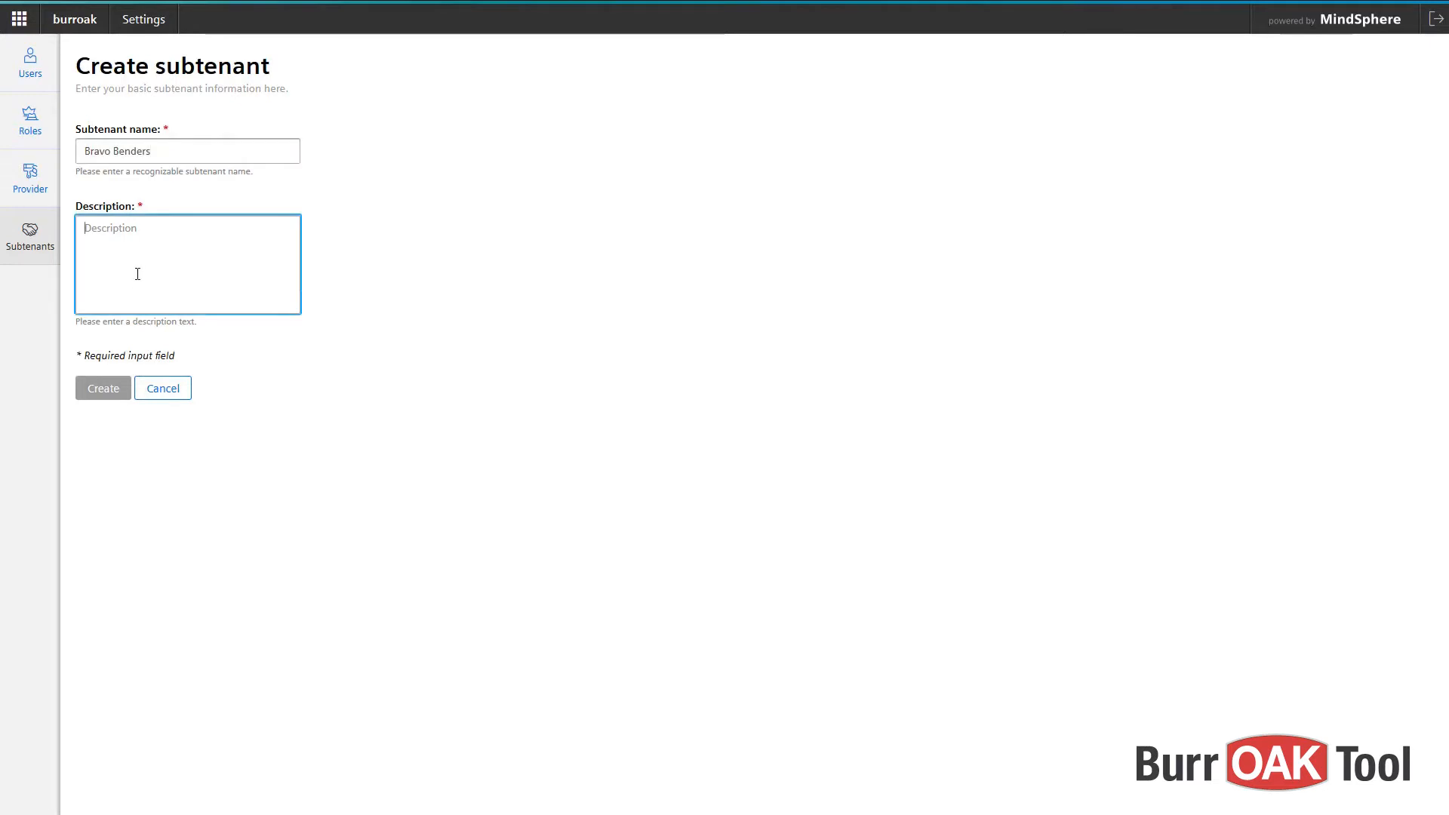
type("Bravo Benders")
left_click(109, 392)
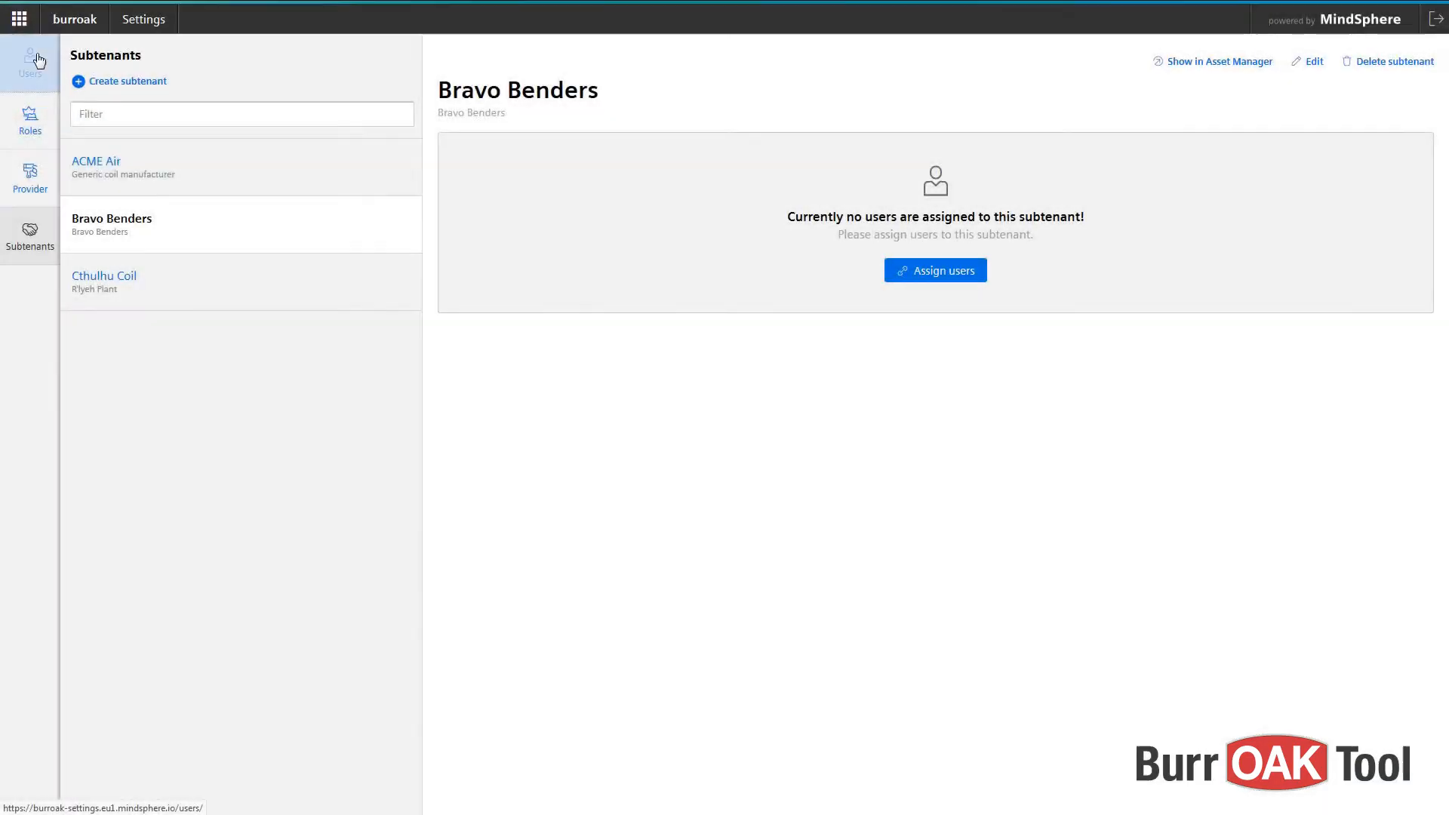
Create a user with the contact's e-mail address as a subtenant user of Bravo Benders
left_click(38, 59)
left_click(108, 81)
left_click(495, 126)
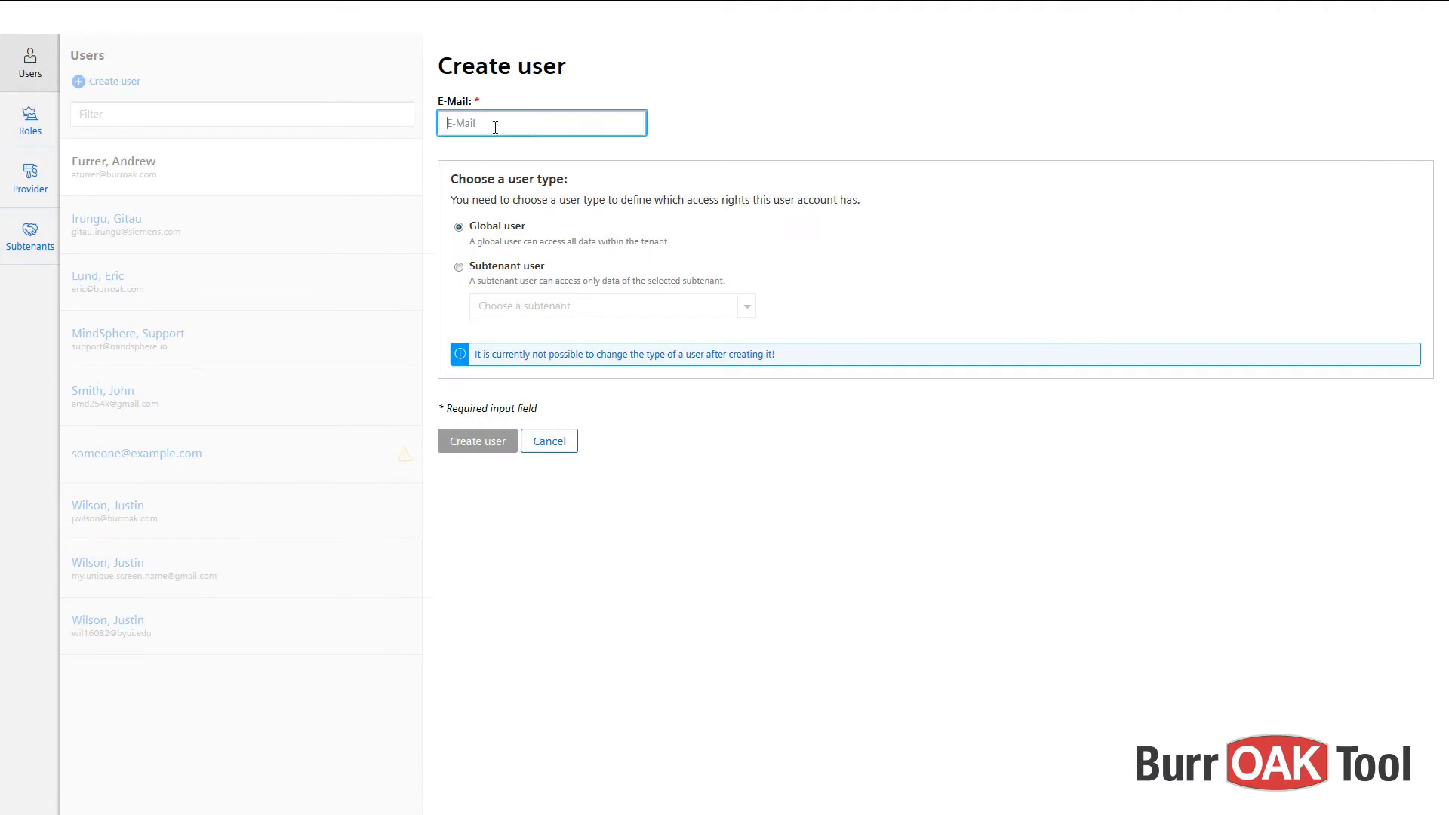
type("john@example.com")
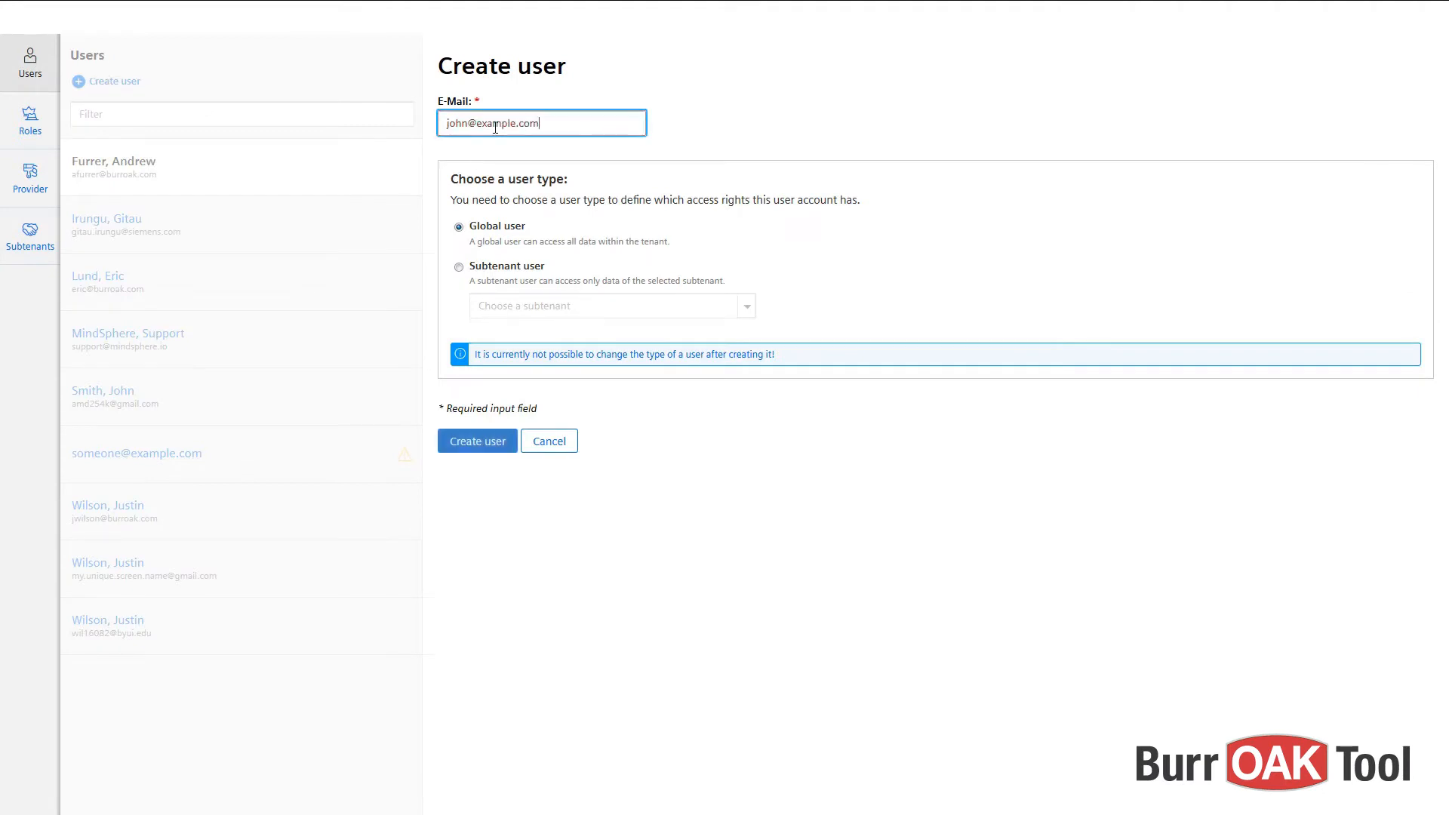
left_click(459, 268)
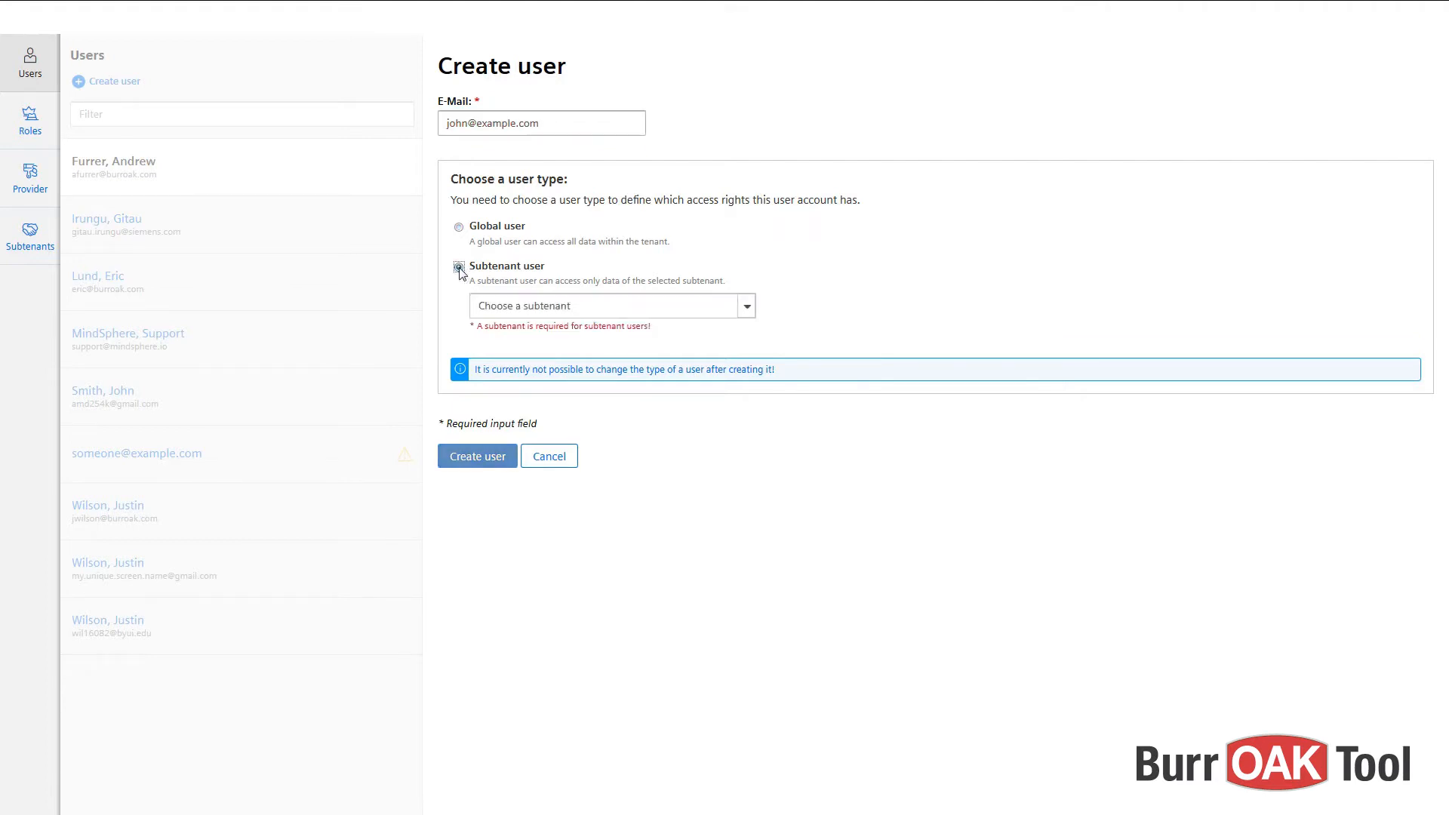
left_click(746, 309)
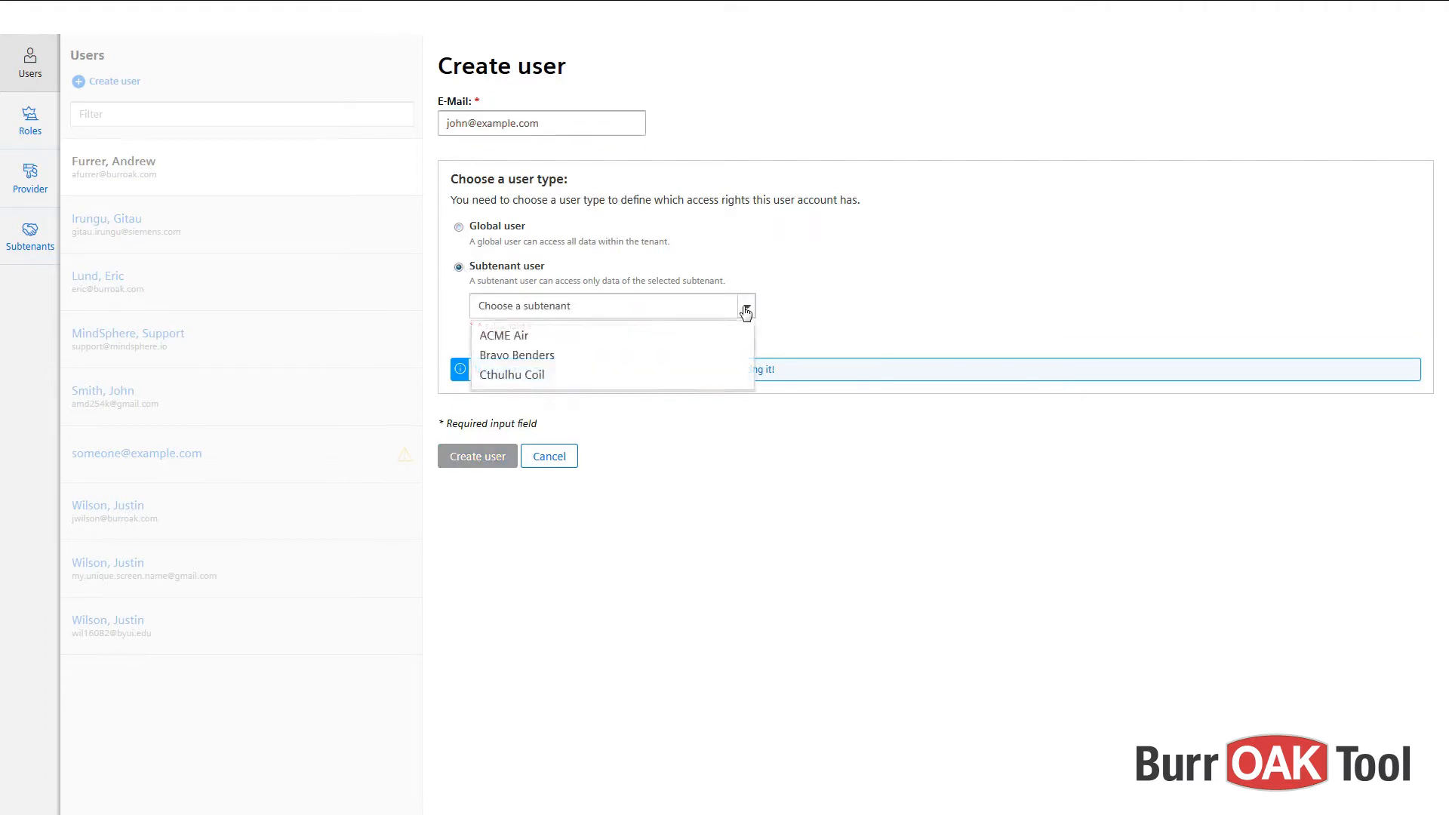
left_click(509, 356)
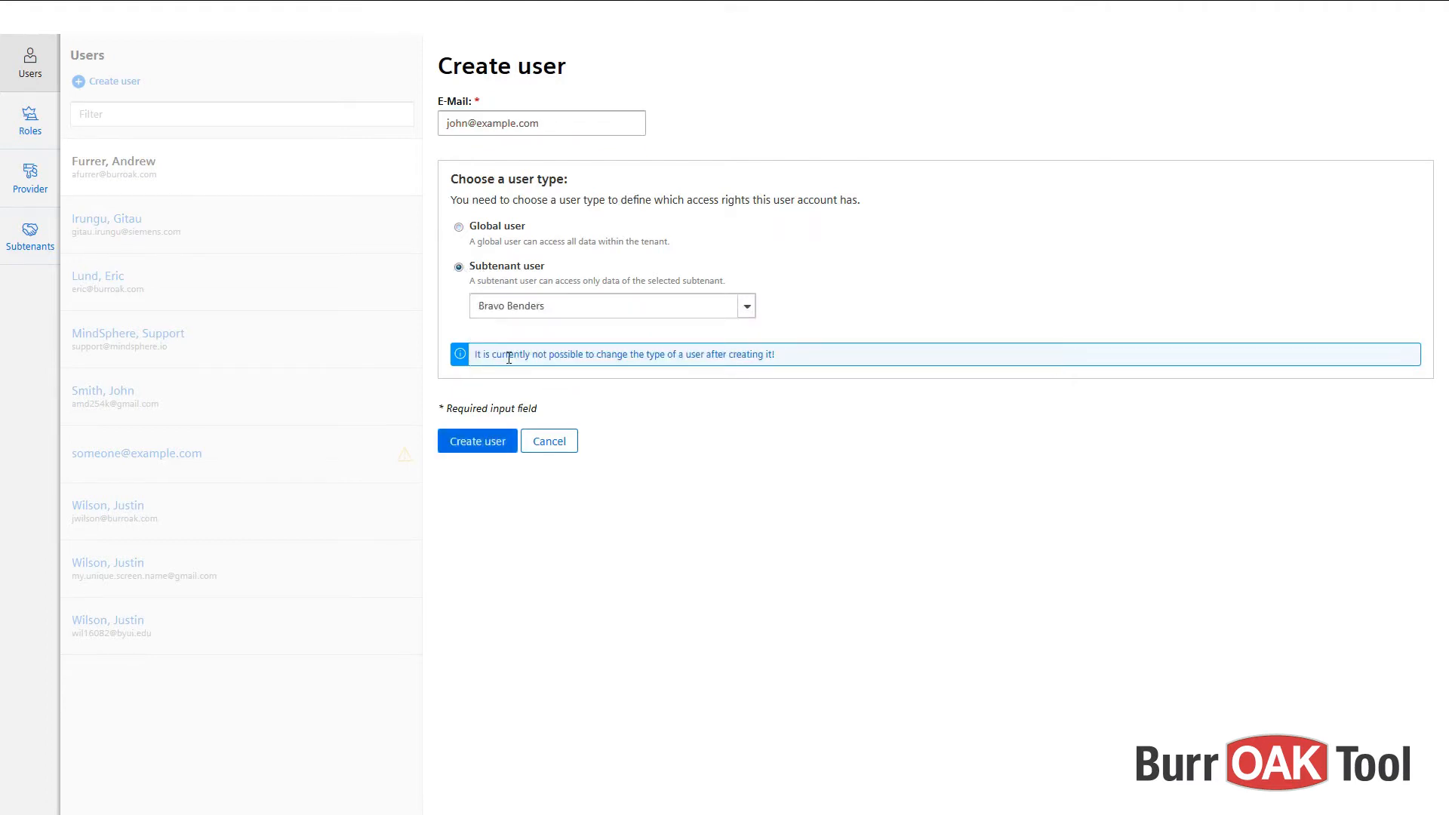
left_click(483, 445)
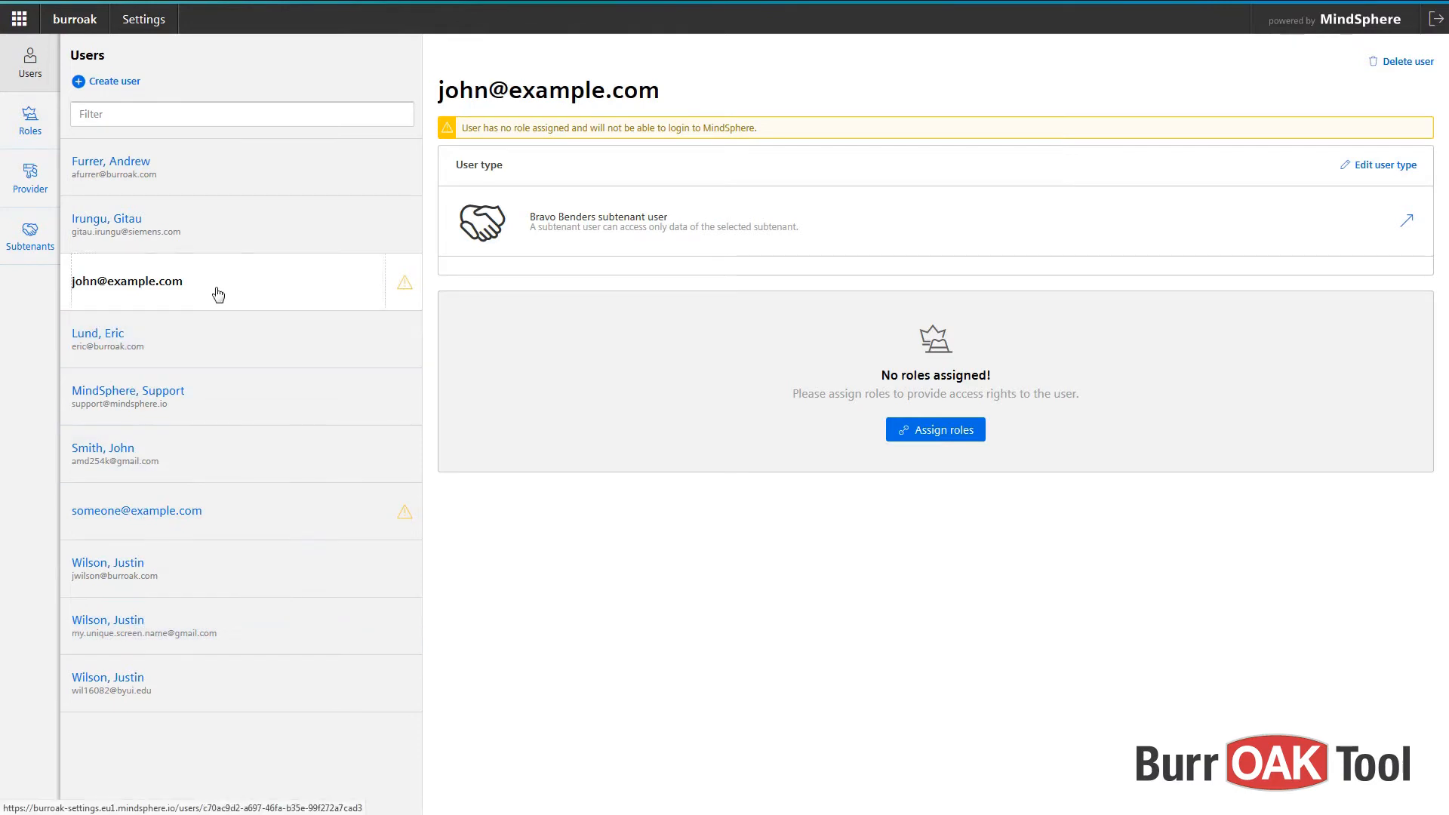
Assign the mdsp:core:SubTenantUser role to the new user and check the user list of the Bravo Benders subtenant
left_click(972, 433)
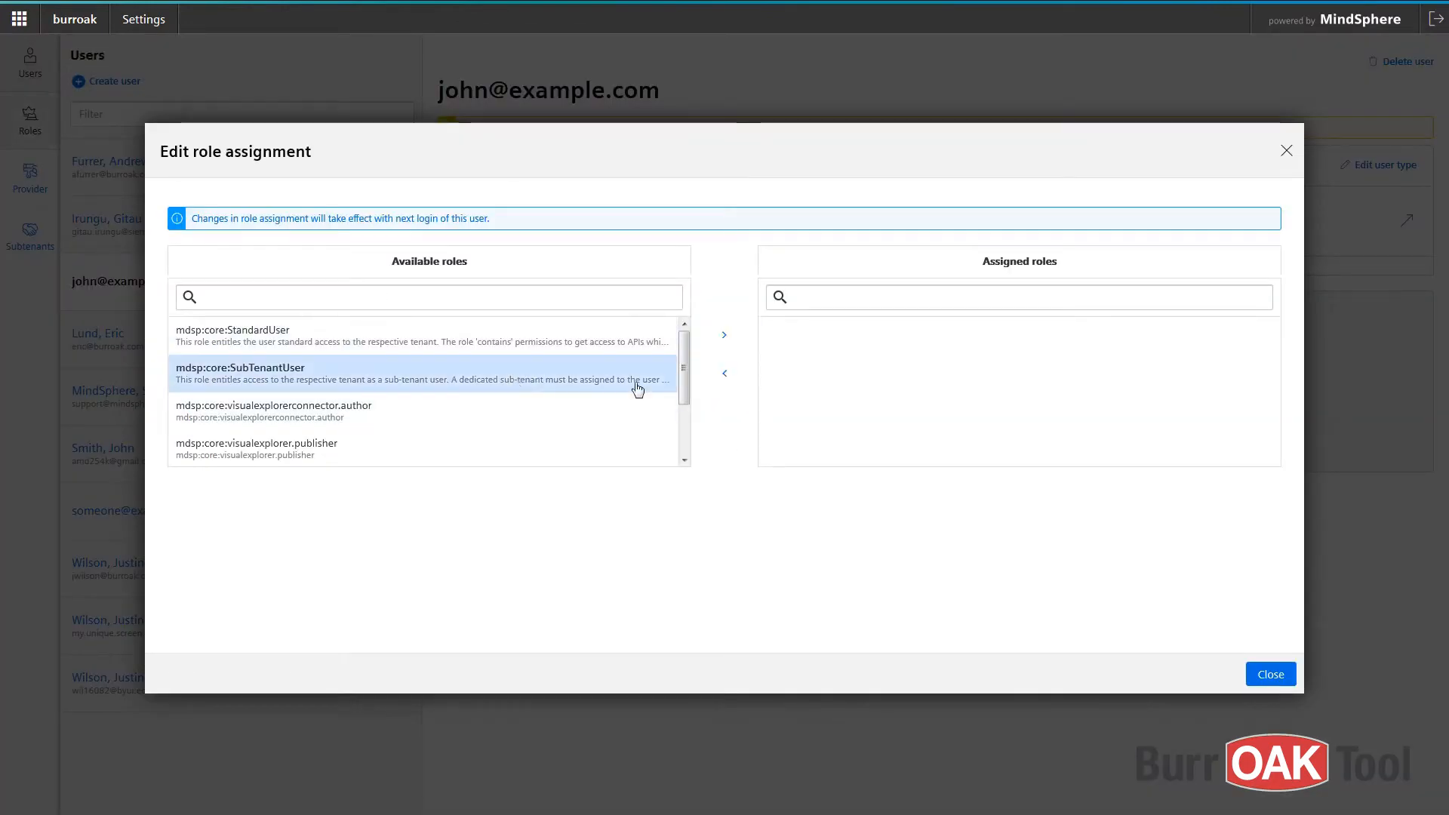
left_click(721, 334)
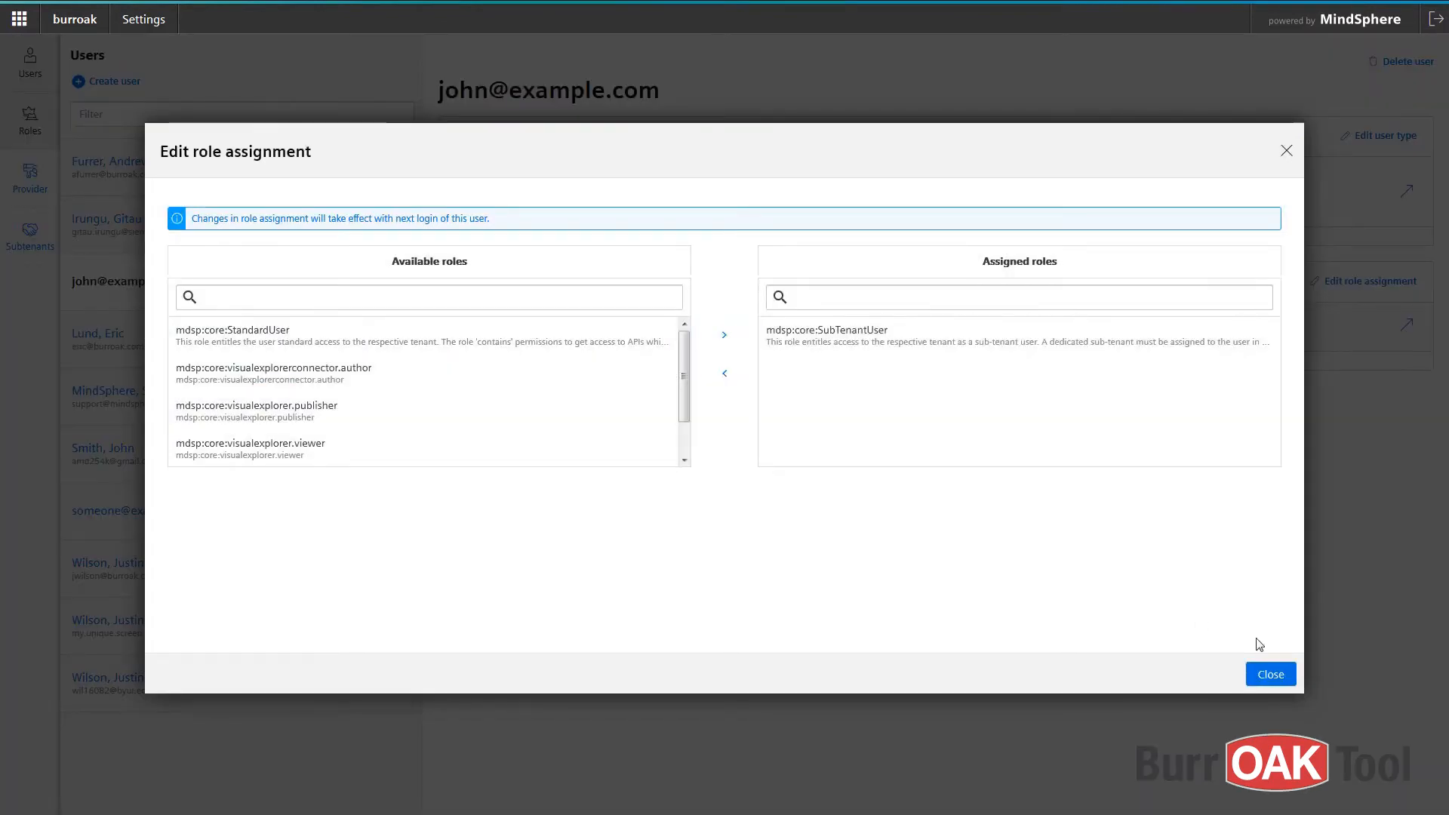
left_click(1275, 674)
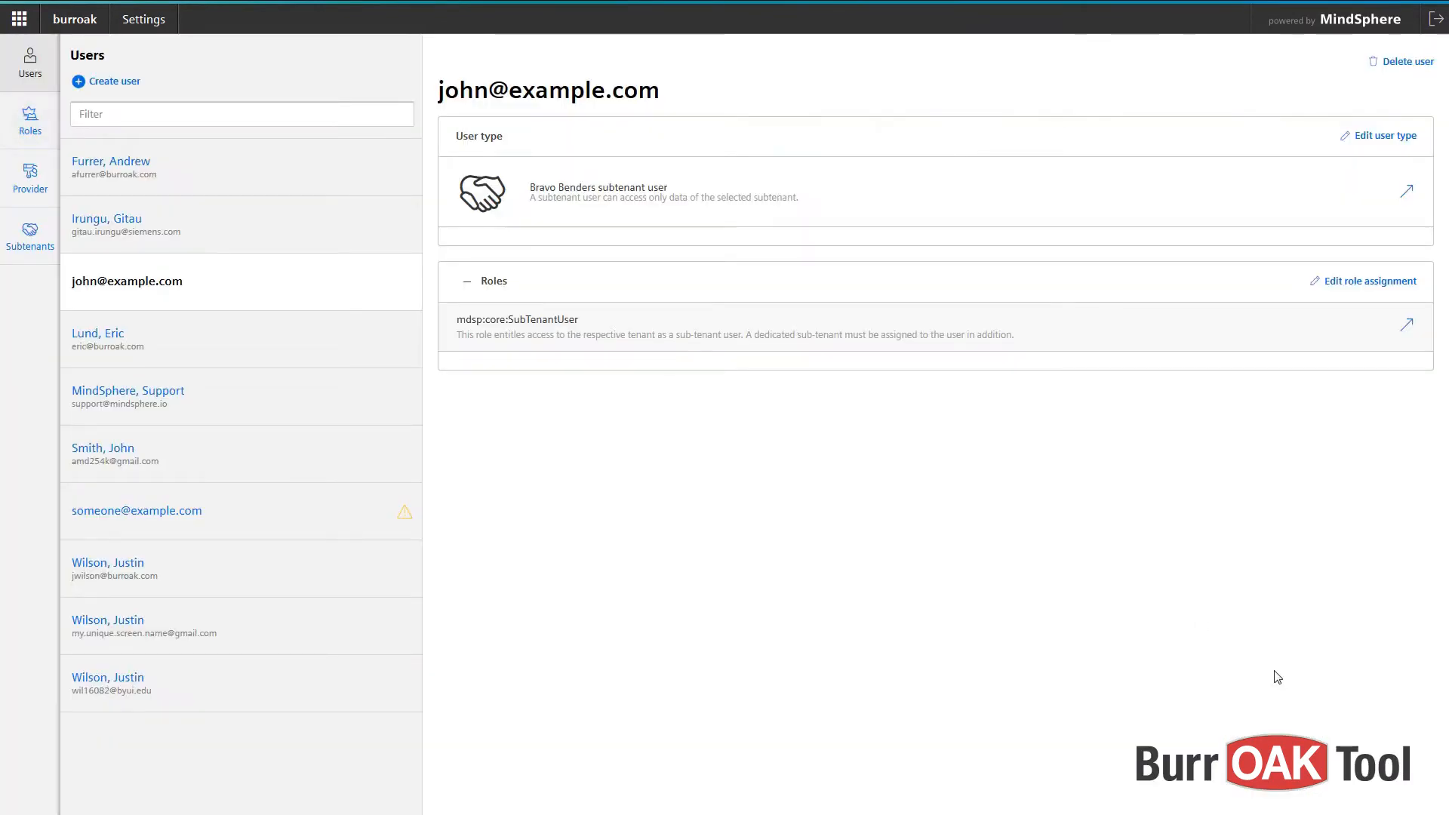
left_click(29, 230)
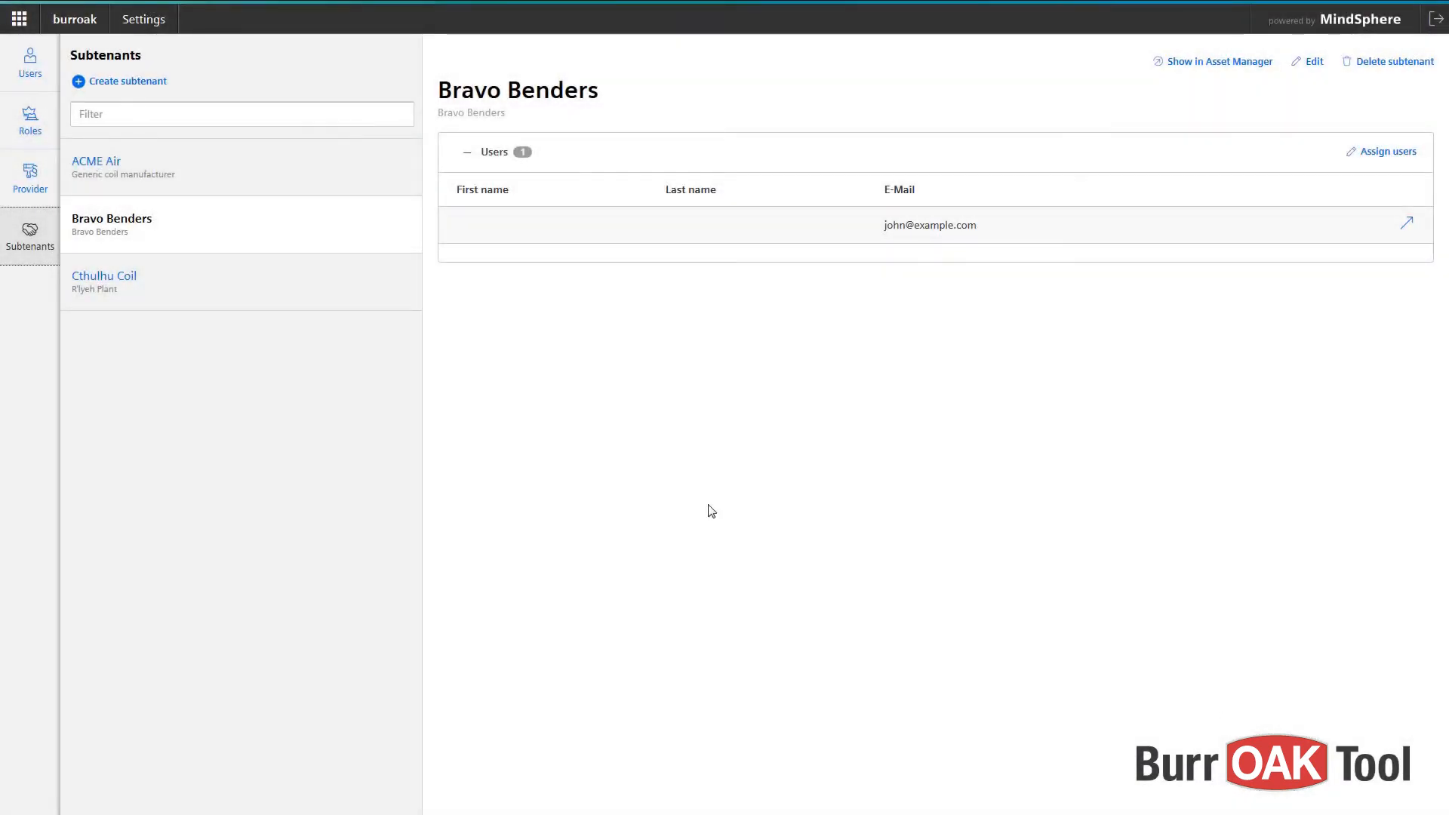
Switch to Asset Manager and create a BasicSite asset named Site 1 under burroak, leaving its location fields empty
left_click(27, 51)
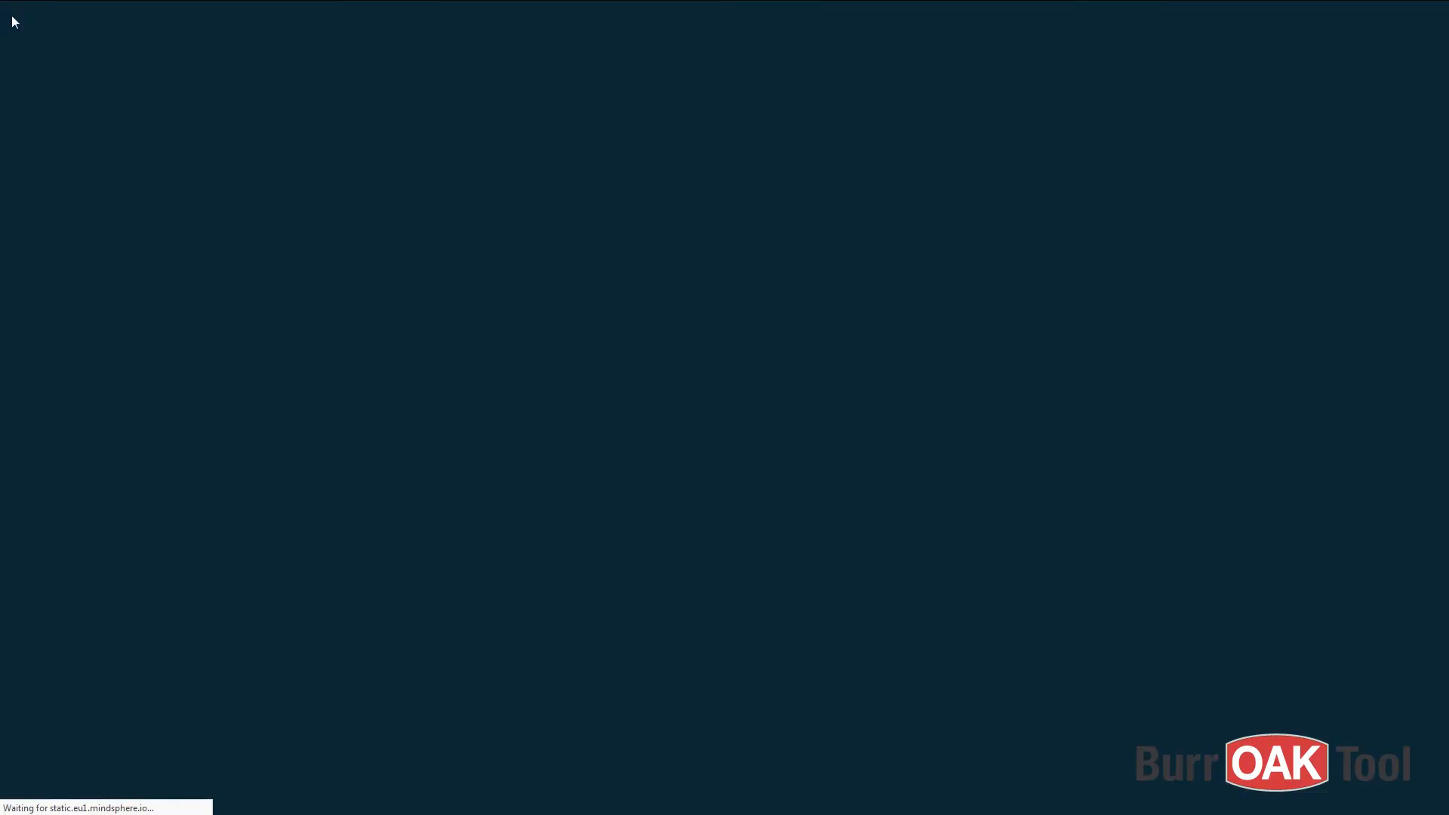
left_click(112, 108)
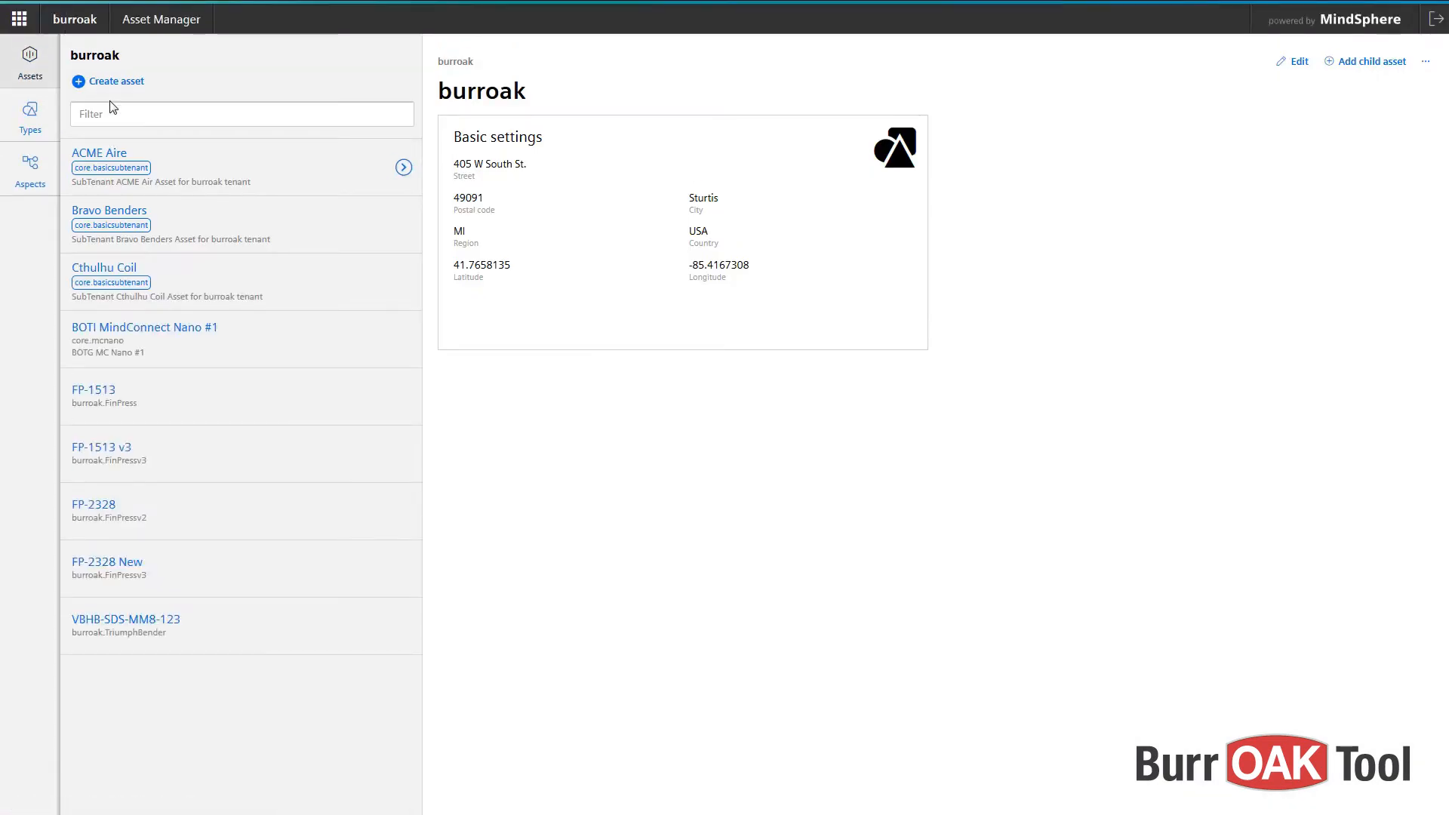
left_click(115, 82)
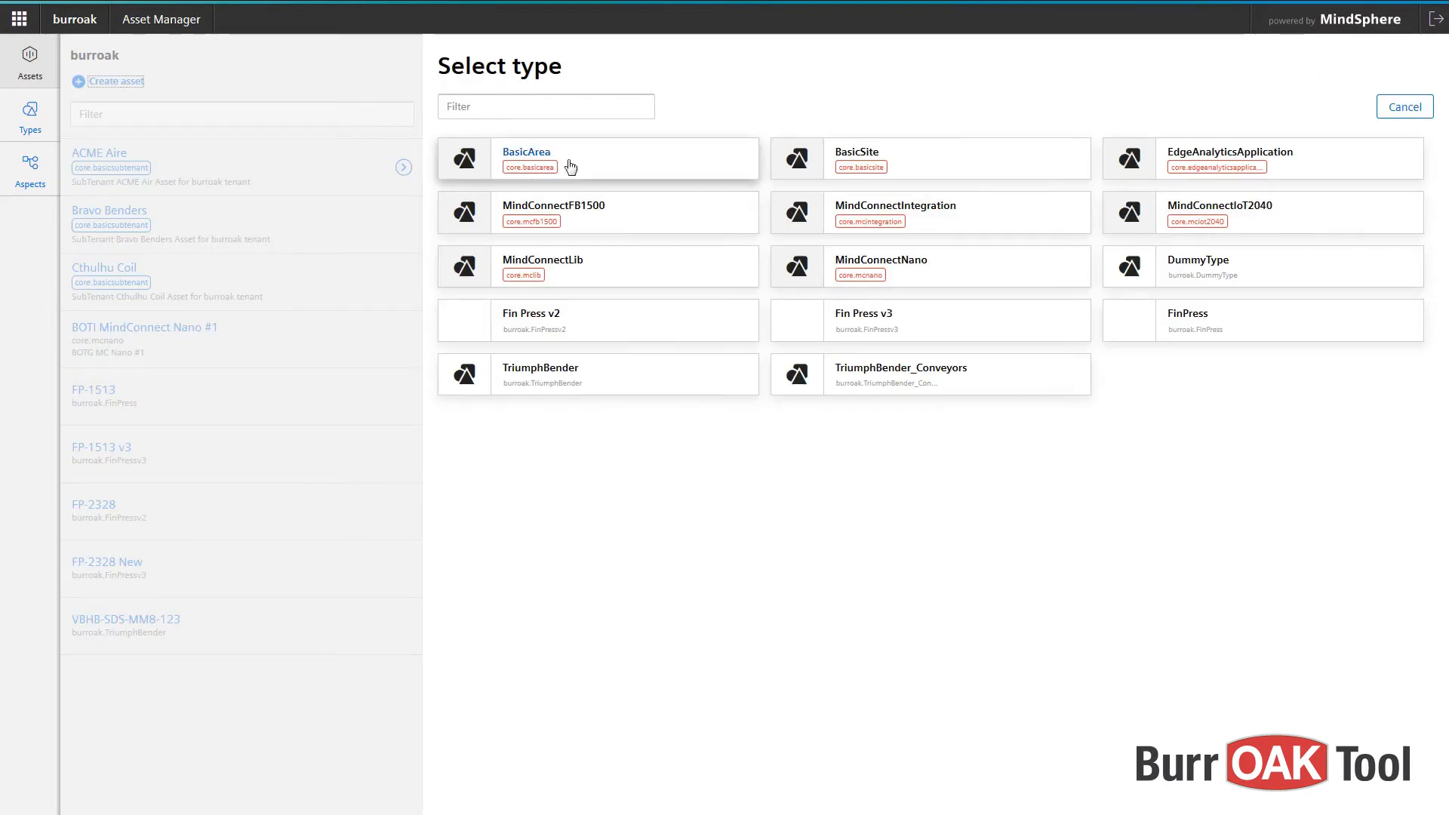
left_click(961, 165)
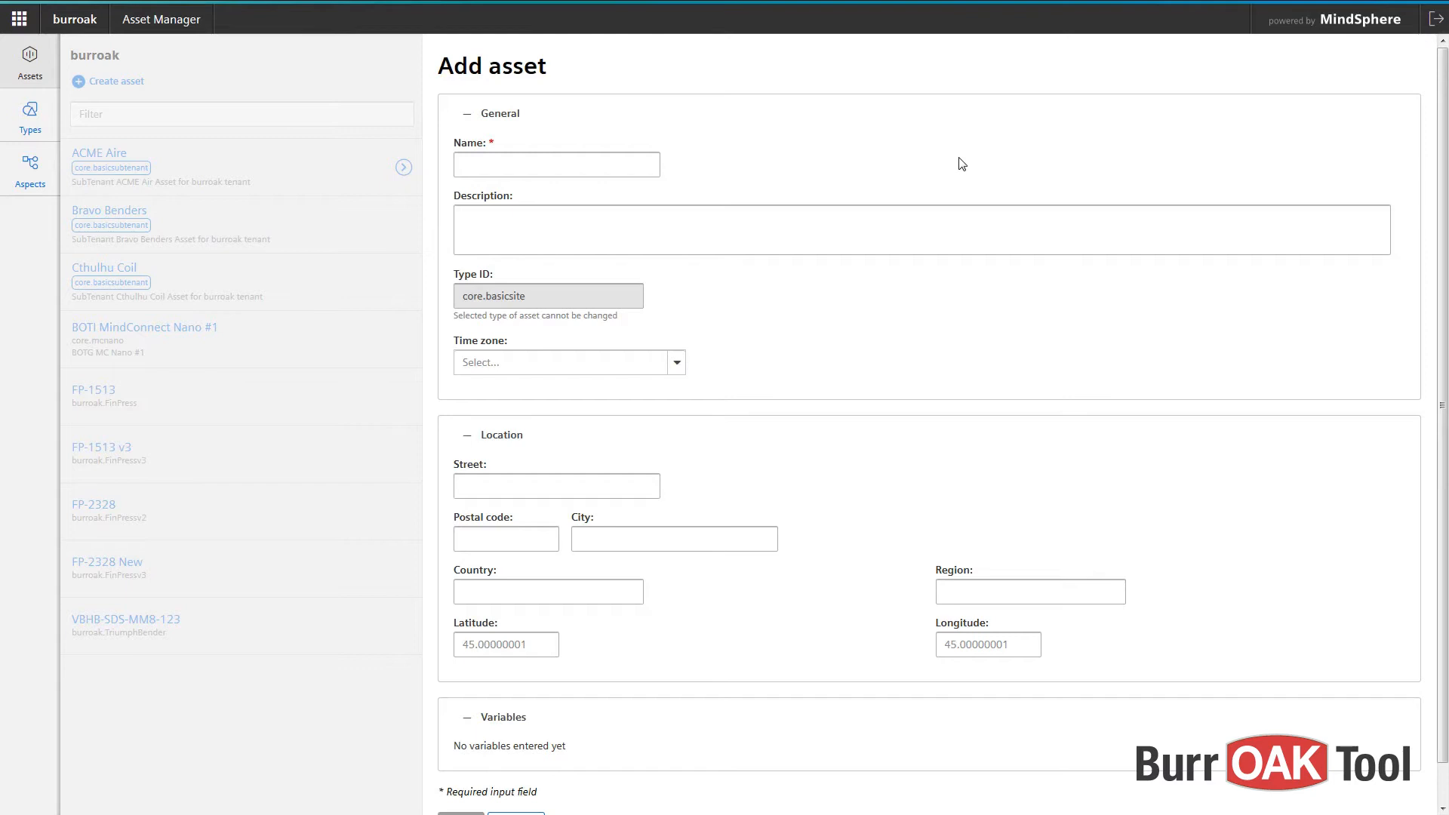
left_click(607, 166)
type("Site 1")
scroll(685, 391, "down", 2)
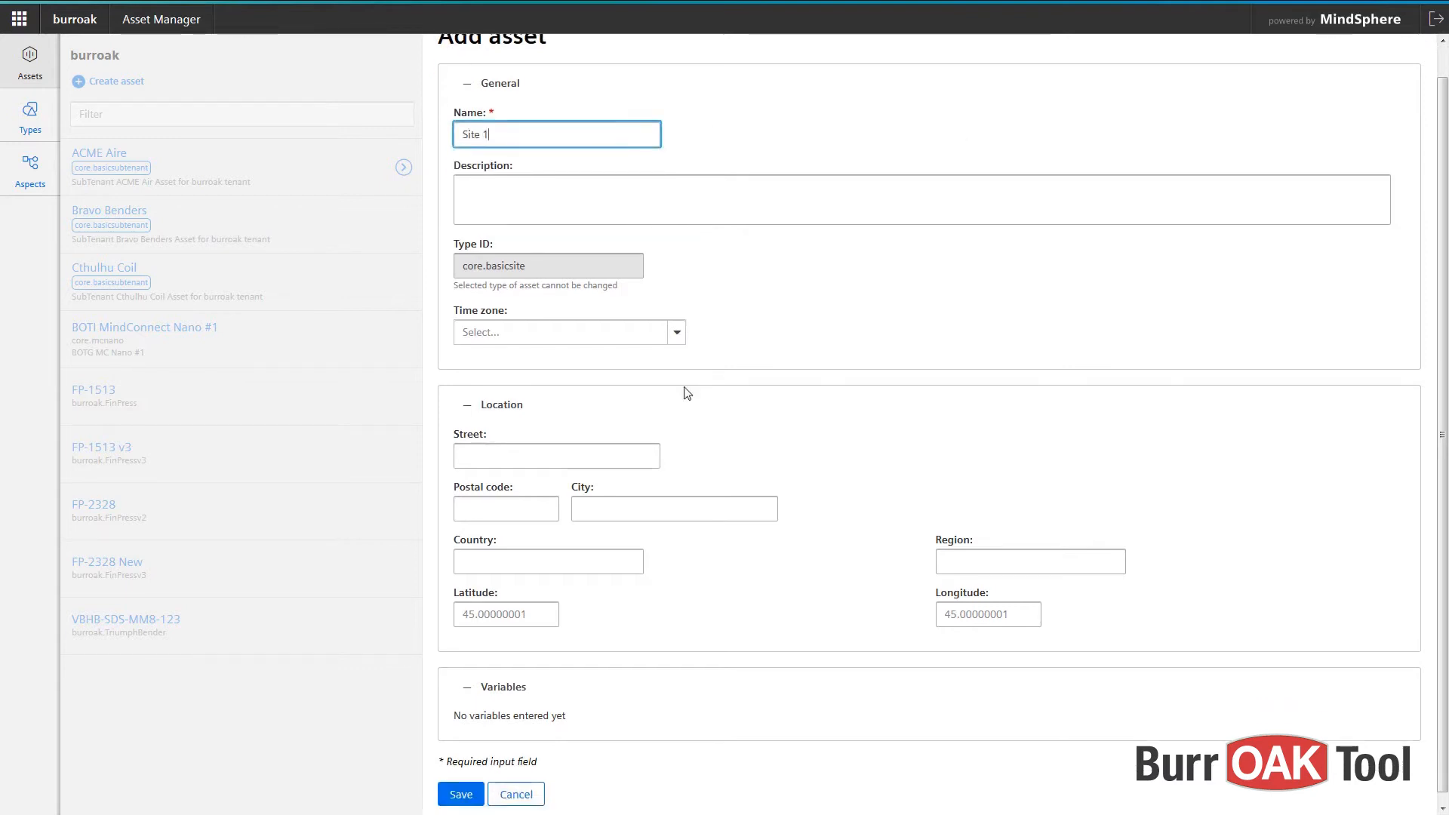
left_click(556, 446)
left_click(529, 496)
left_click(626, 505)
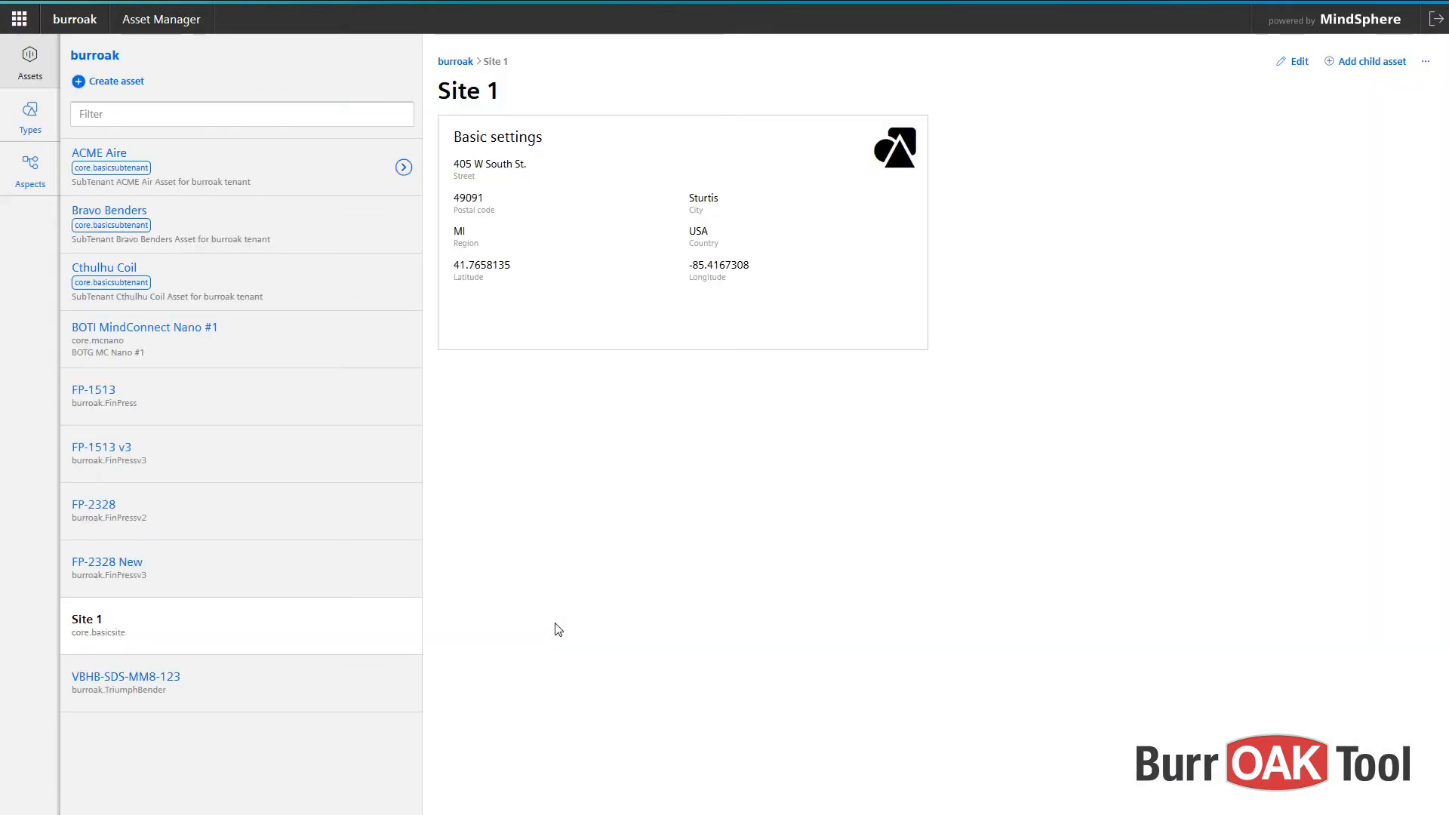
Move the Site 1 asset from burroak into the Bravo Benders subtenant
left_click(174, 630)
left_click(1427, 62)
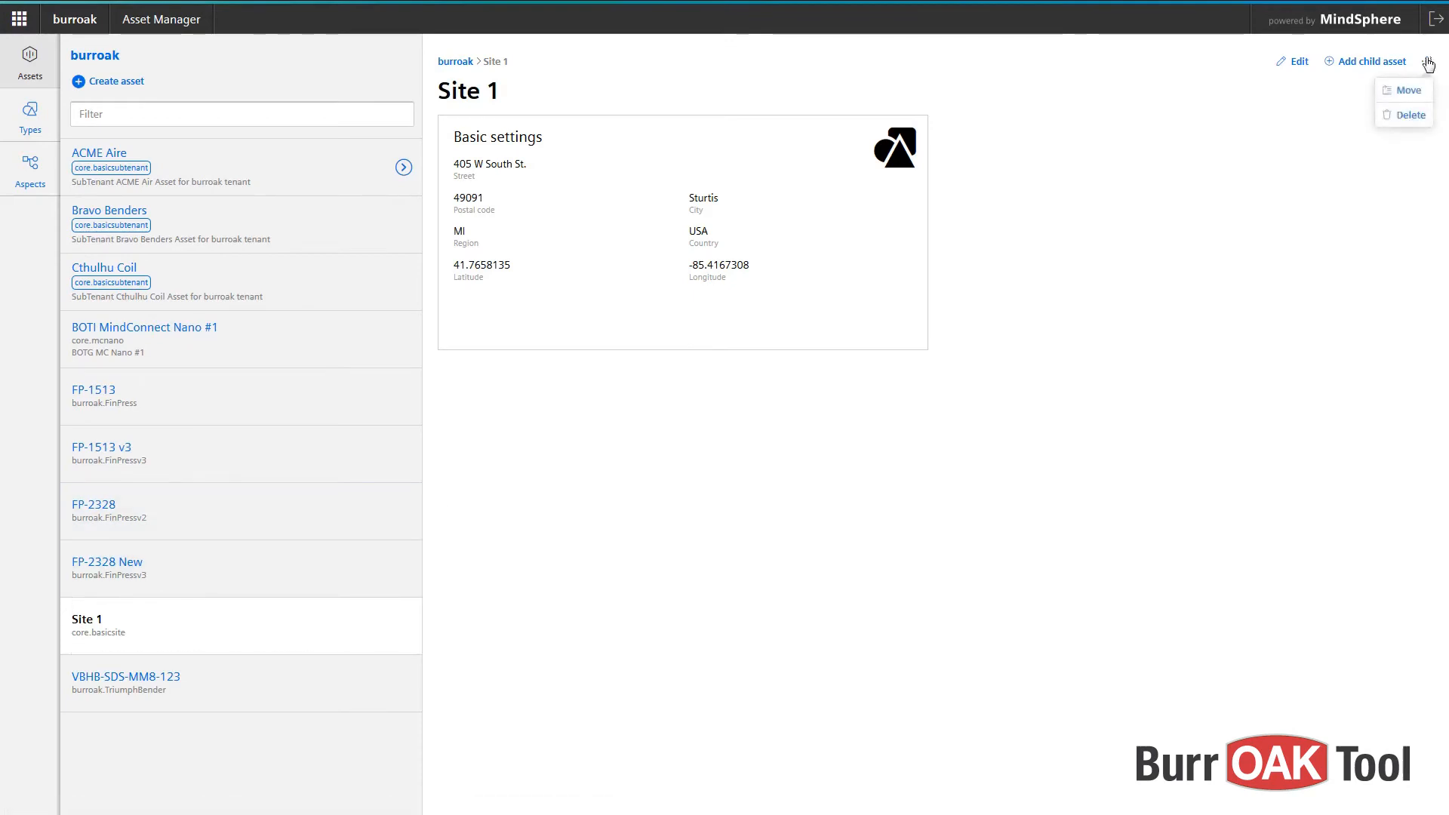
left_click(1407, 92)
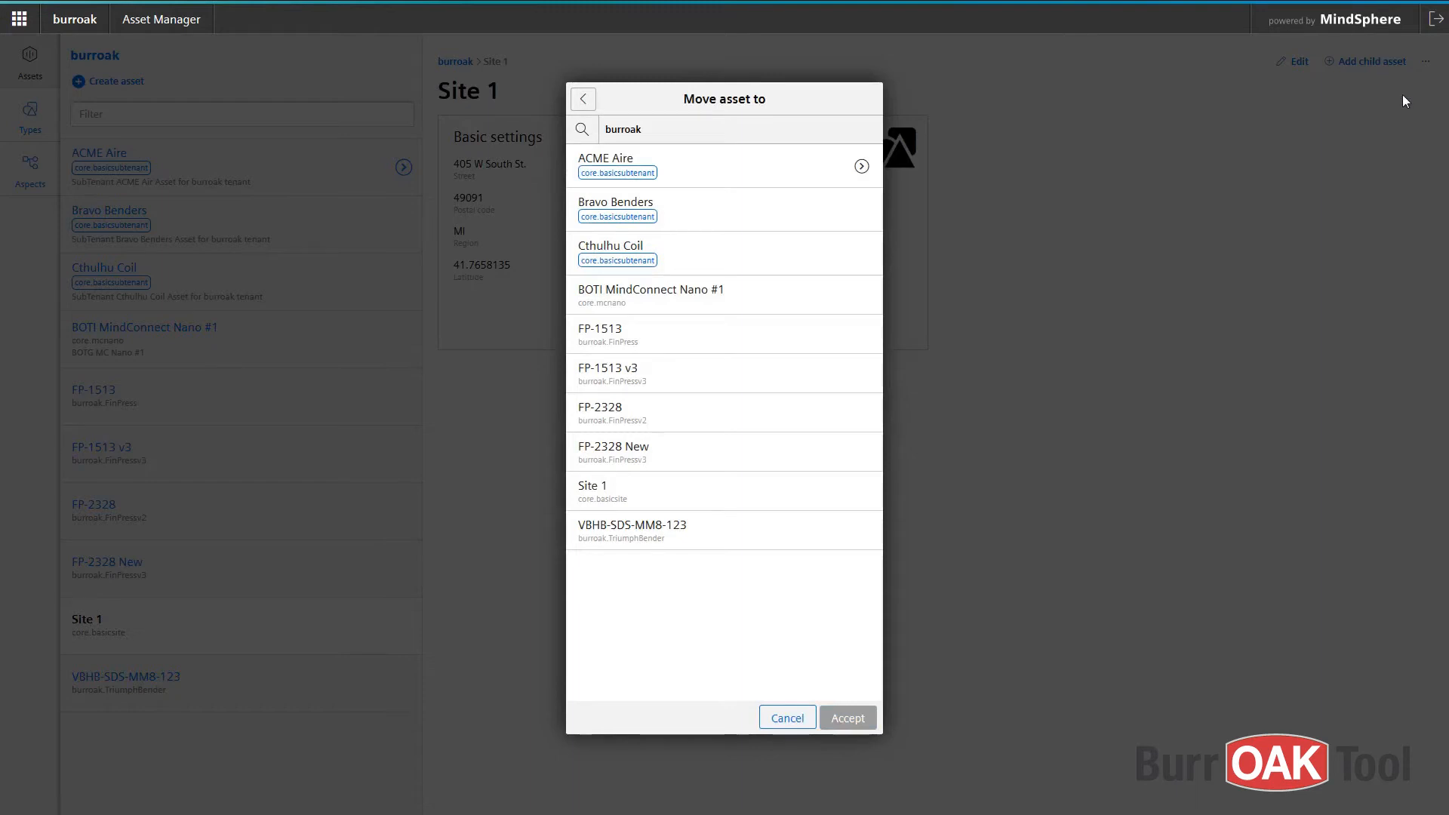
left_click(755, 213)
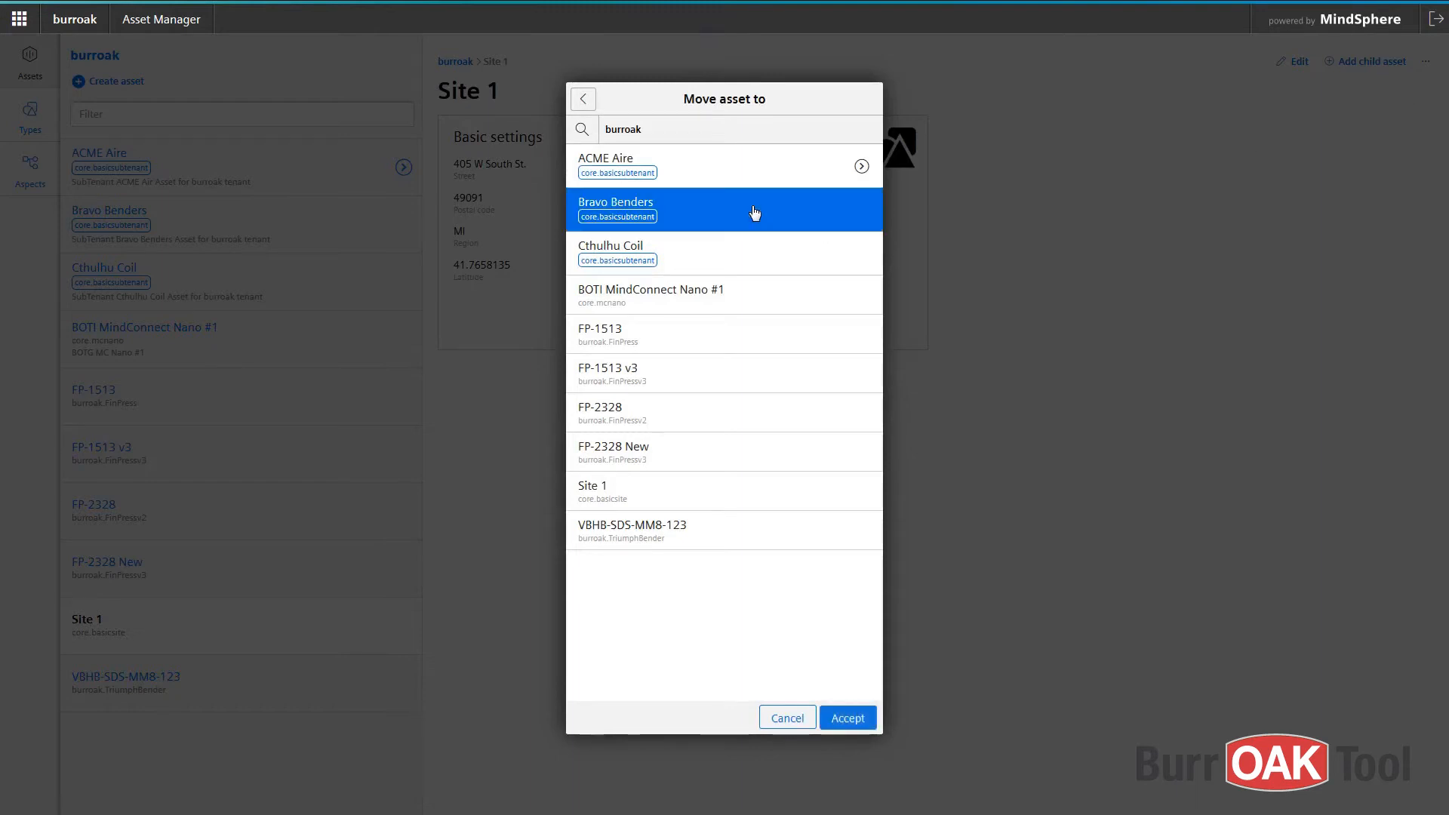
left_click(837, 717)
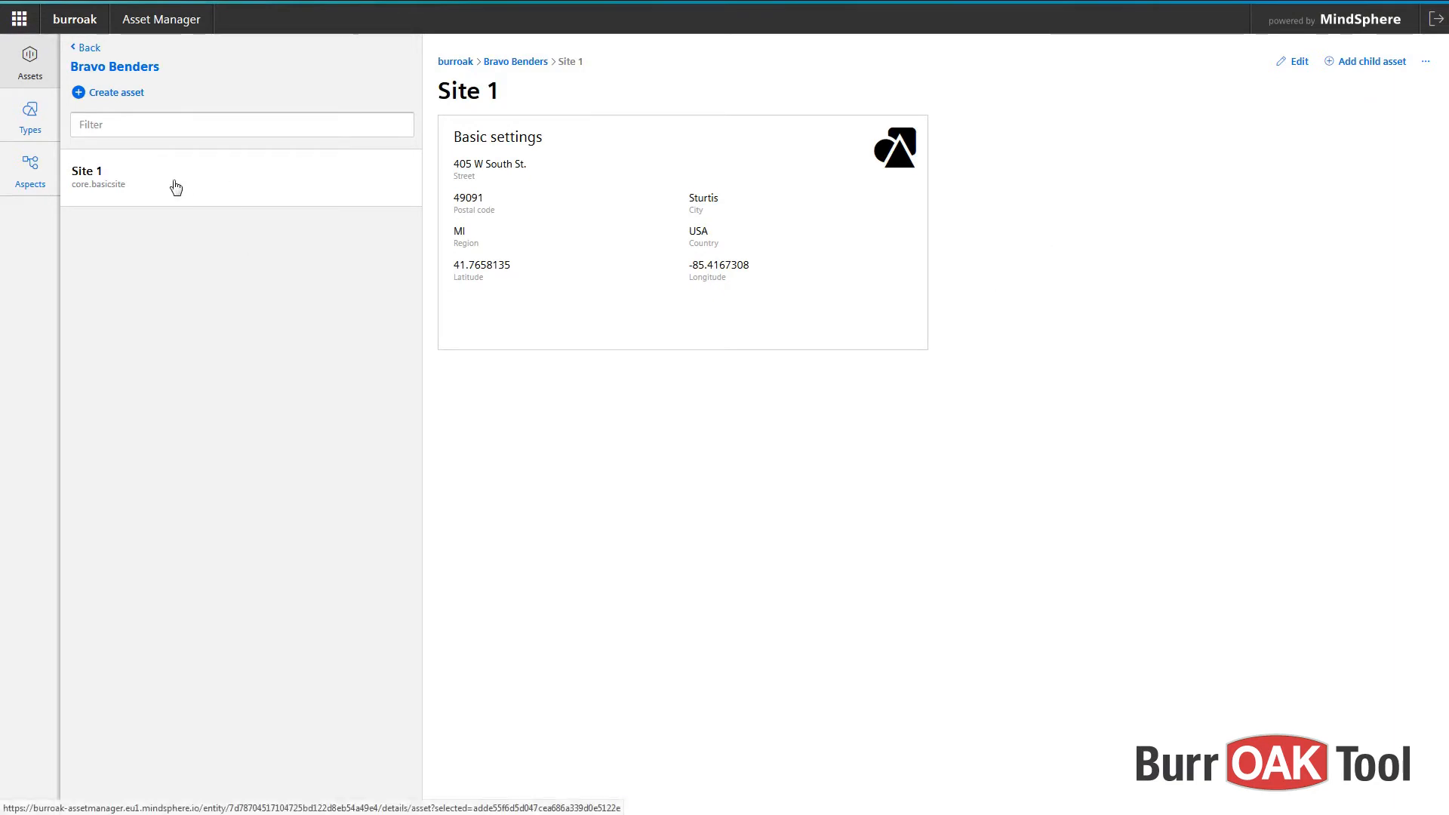
Add a BasicArea child asset named Area A under Site 1, leaving its location fields empty
left_click(1365, 66)
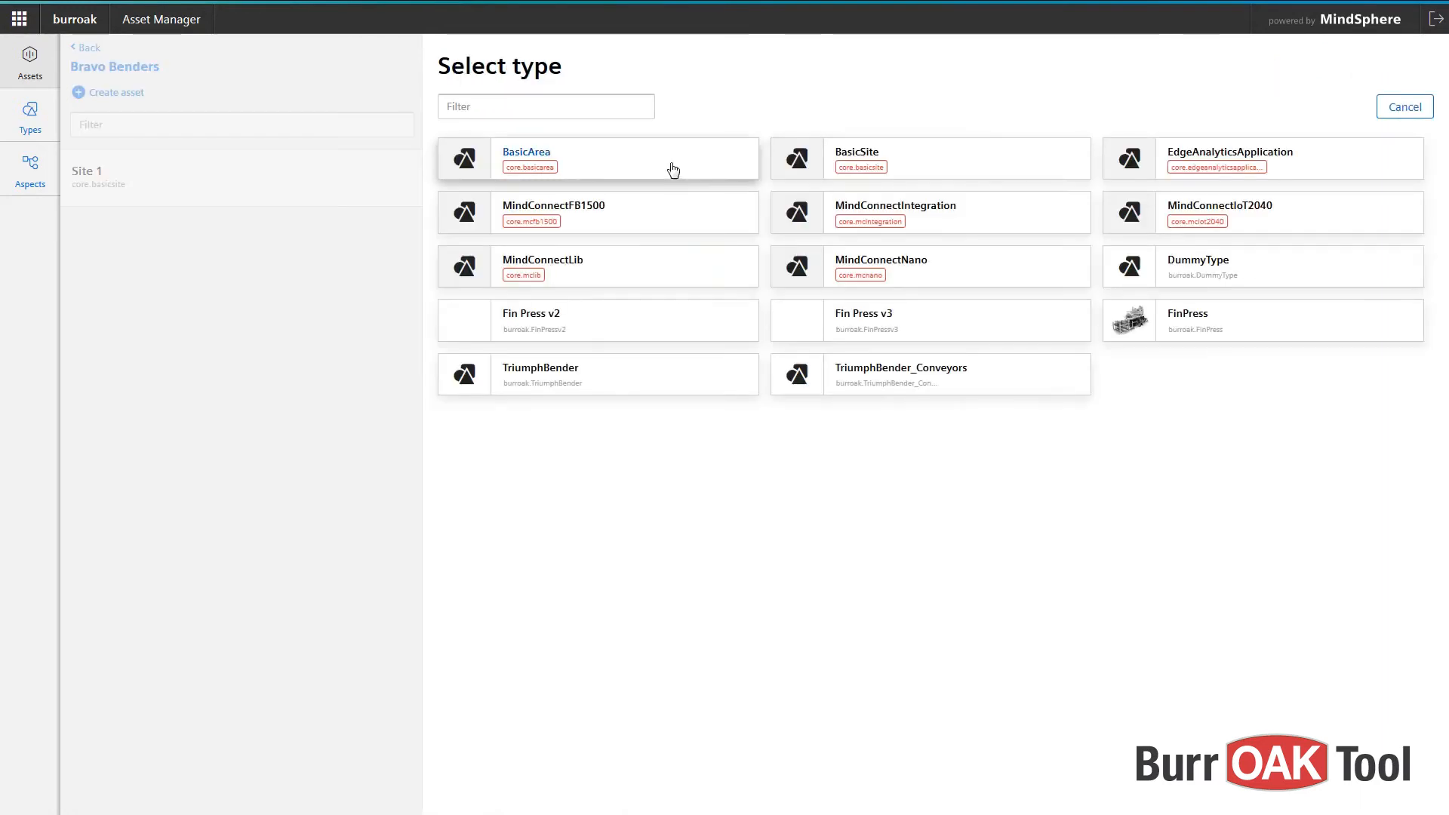
left_click(594, 160)
left_click(561, 168)
type("Area A")
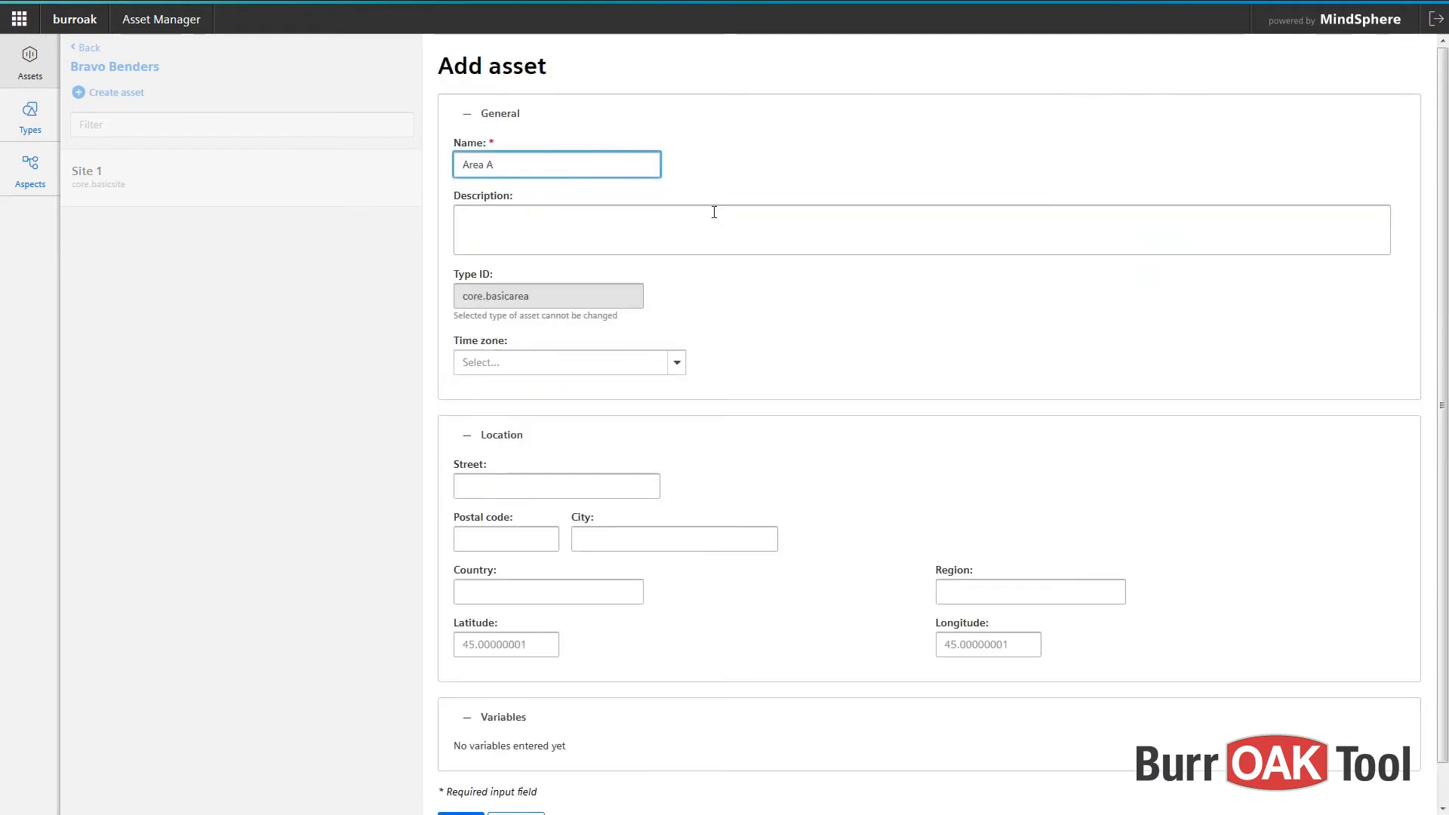
scroll(694, 226, "down", 1)
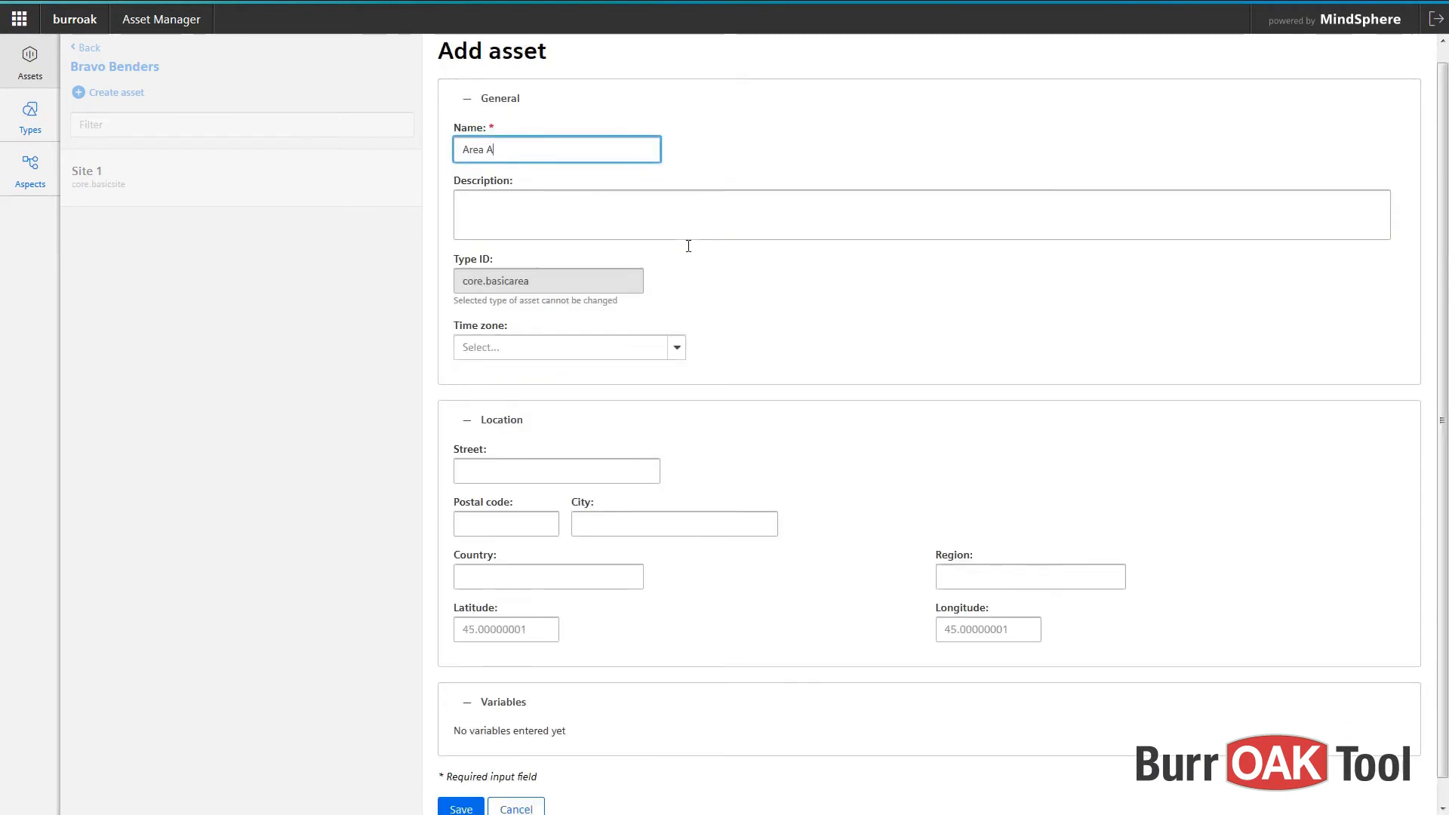
left_click(462, 785)
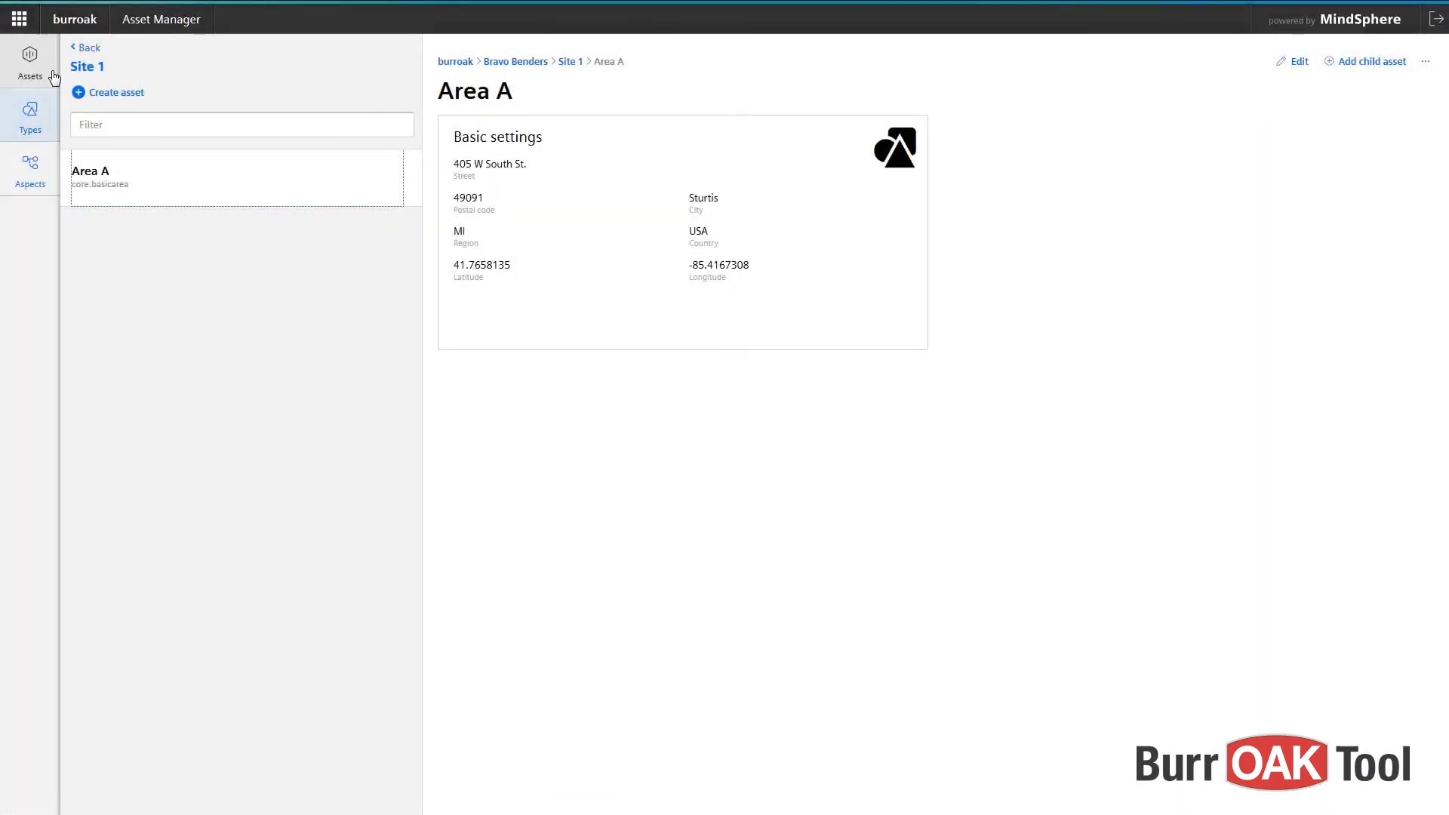
Move the VBHB-SDS-MM8-123 asset from burroak into Area A under Site 1 of Bravo Benders
left_click(25, 63)
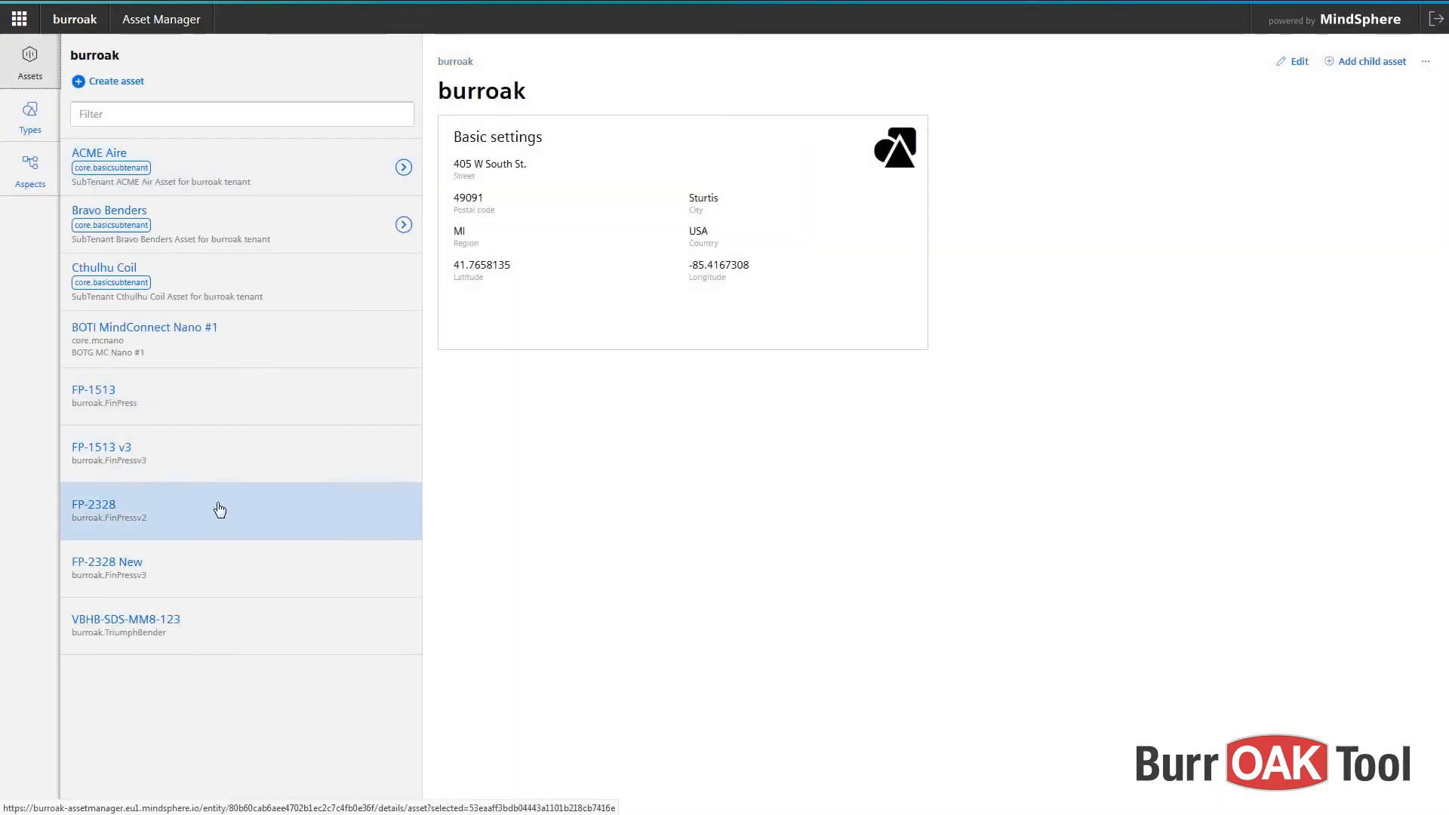
left_click(224, 626)
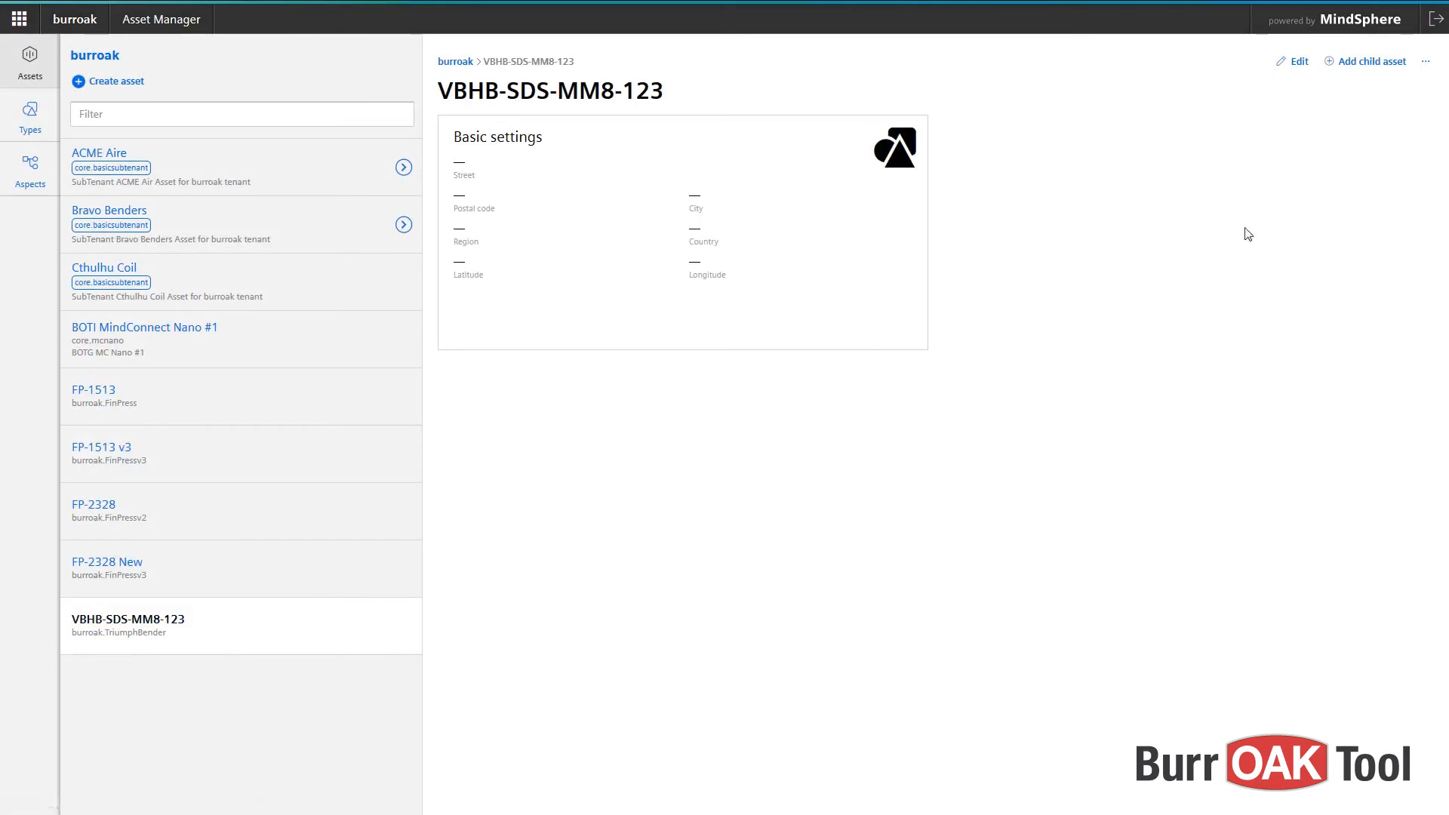
left_click(1428, 68)
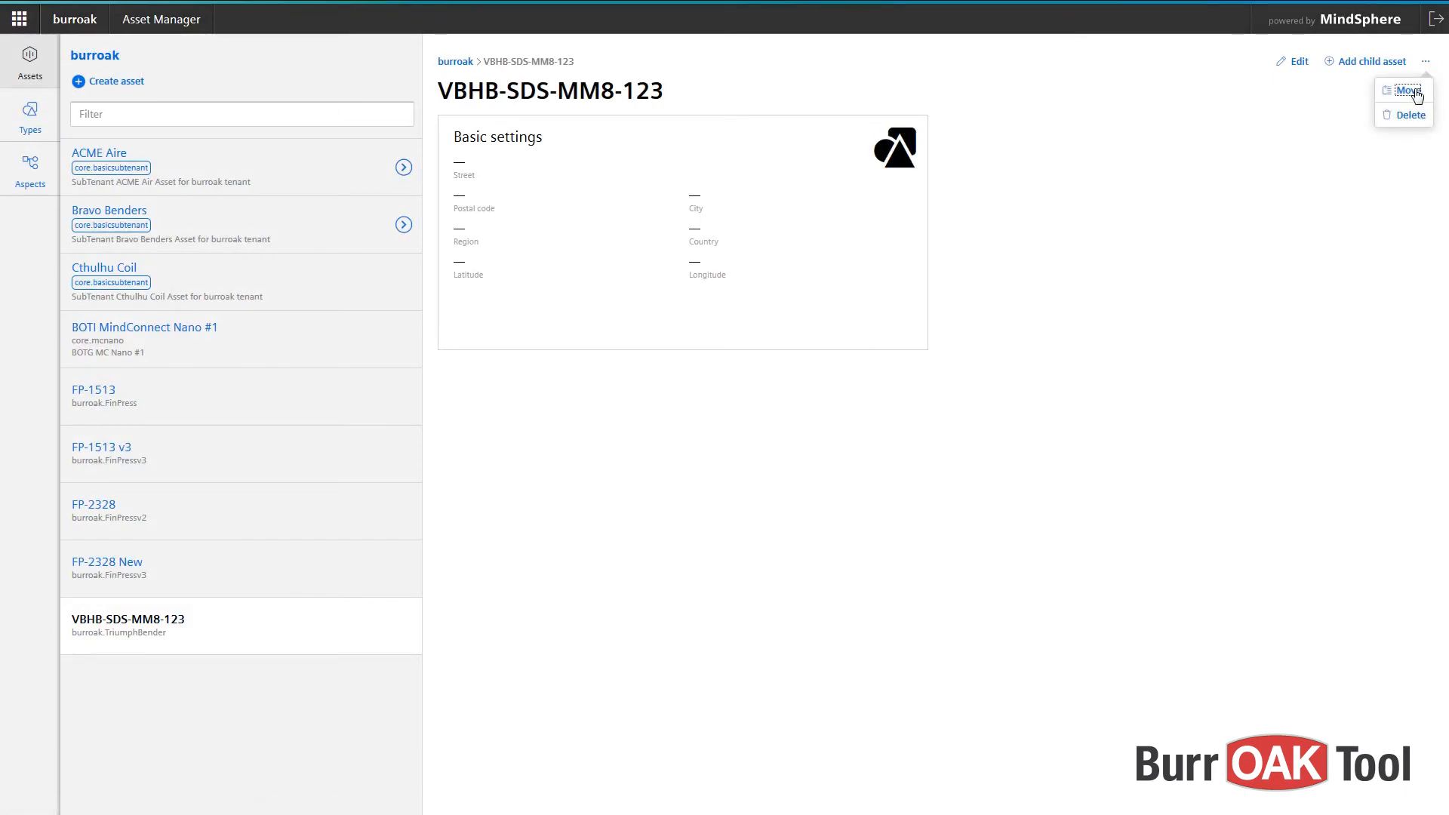
left_click(1413, 88)
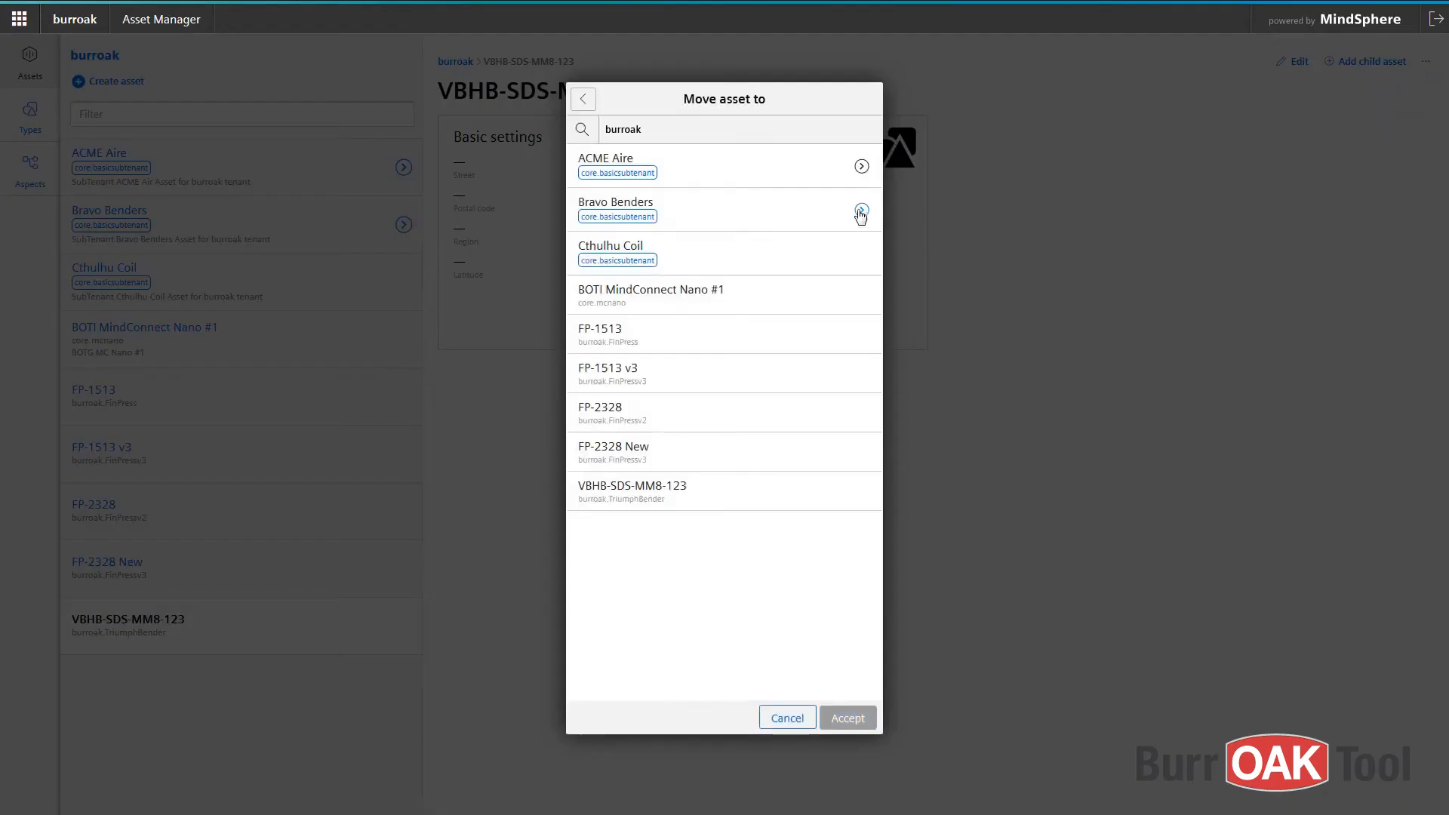
left_click(862, 212)
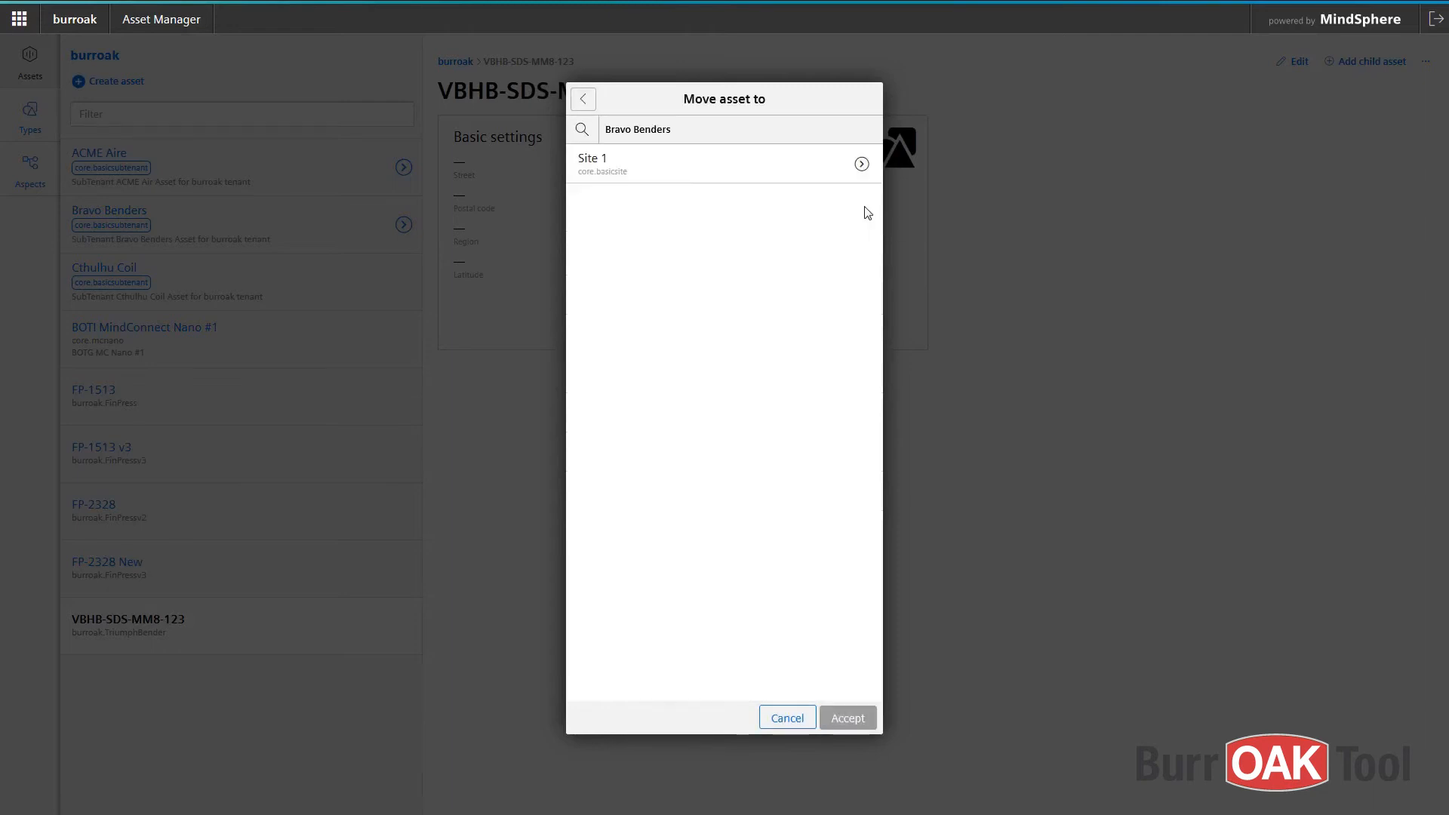
left_click(862, 165)
left_click(777, 164)
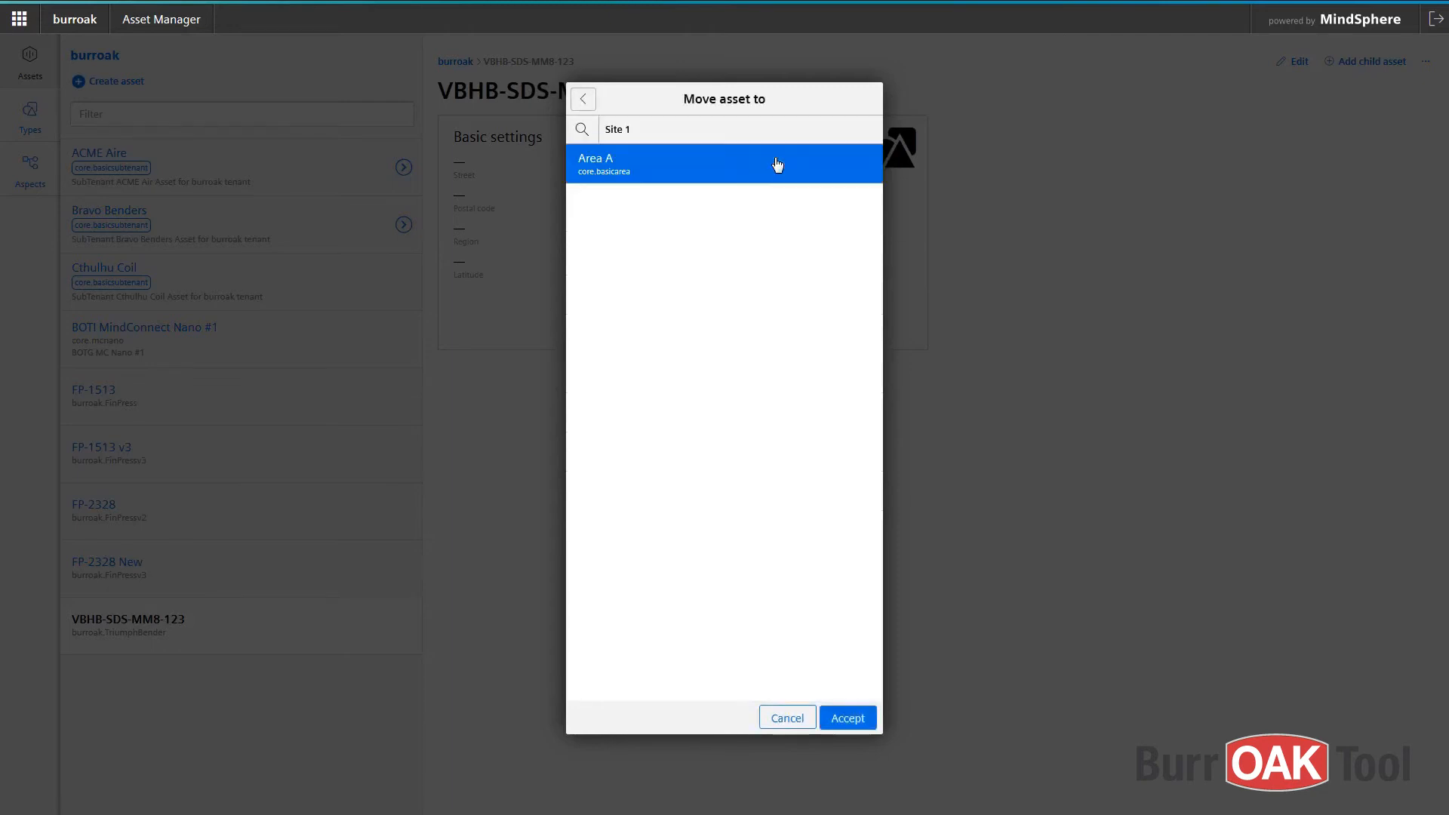
left_click(847, 718)
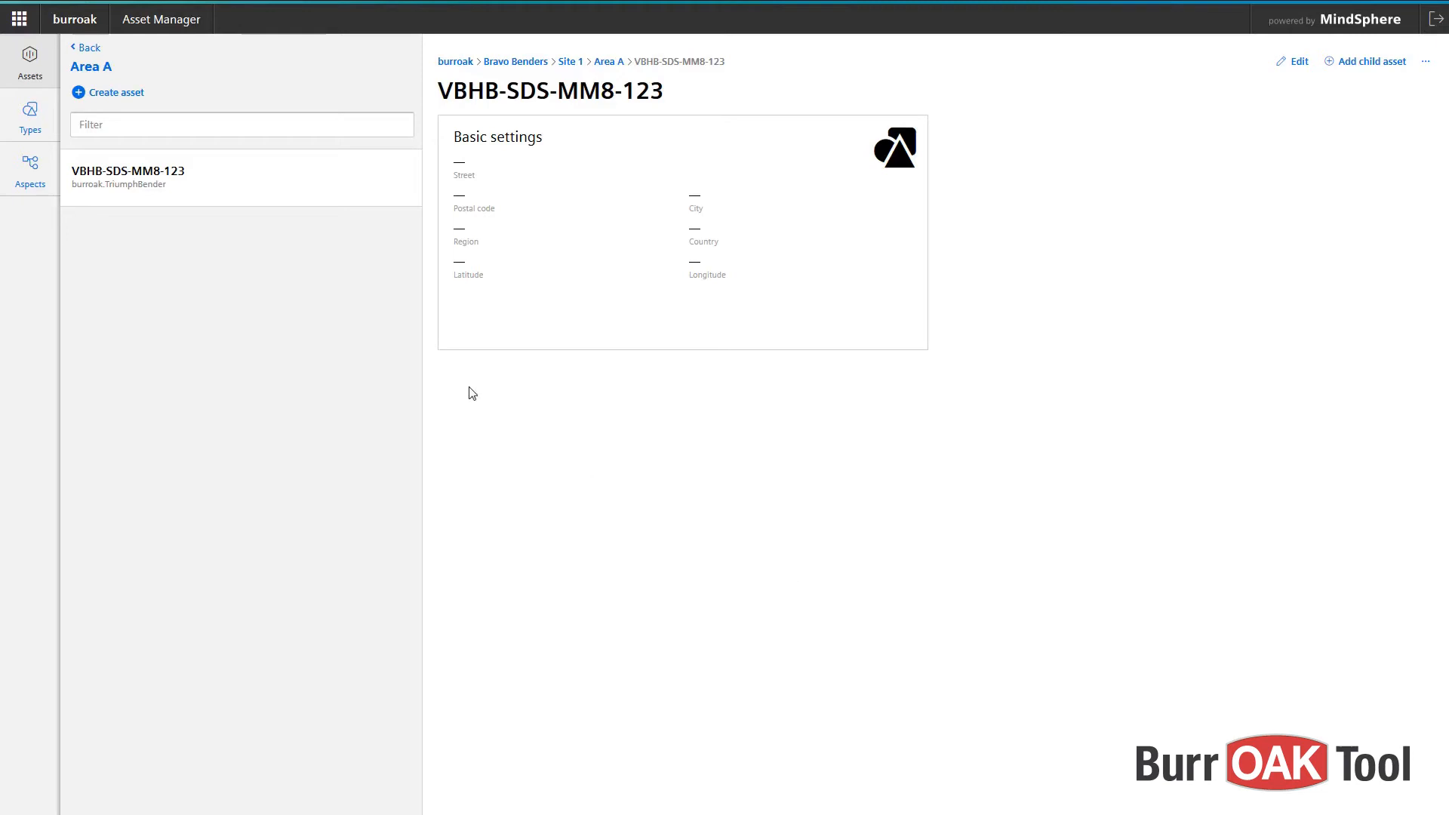
Switch to Settings and delete the Bravo Benders subtenant together with its assigned users
left_click(21, 24)
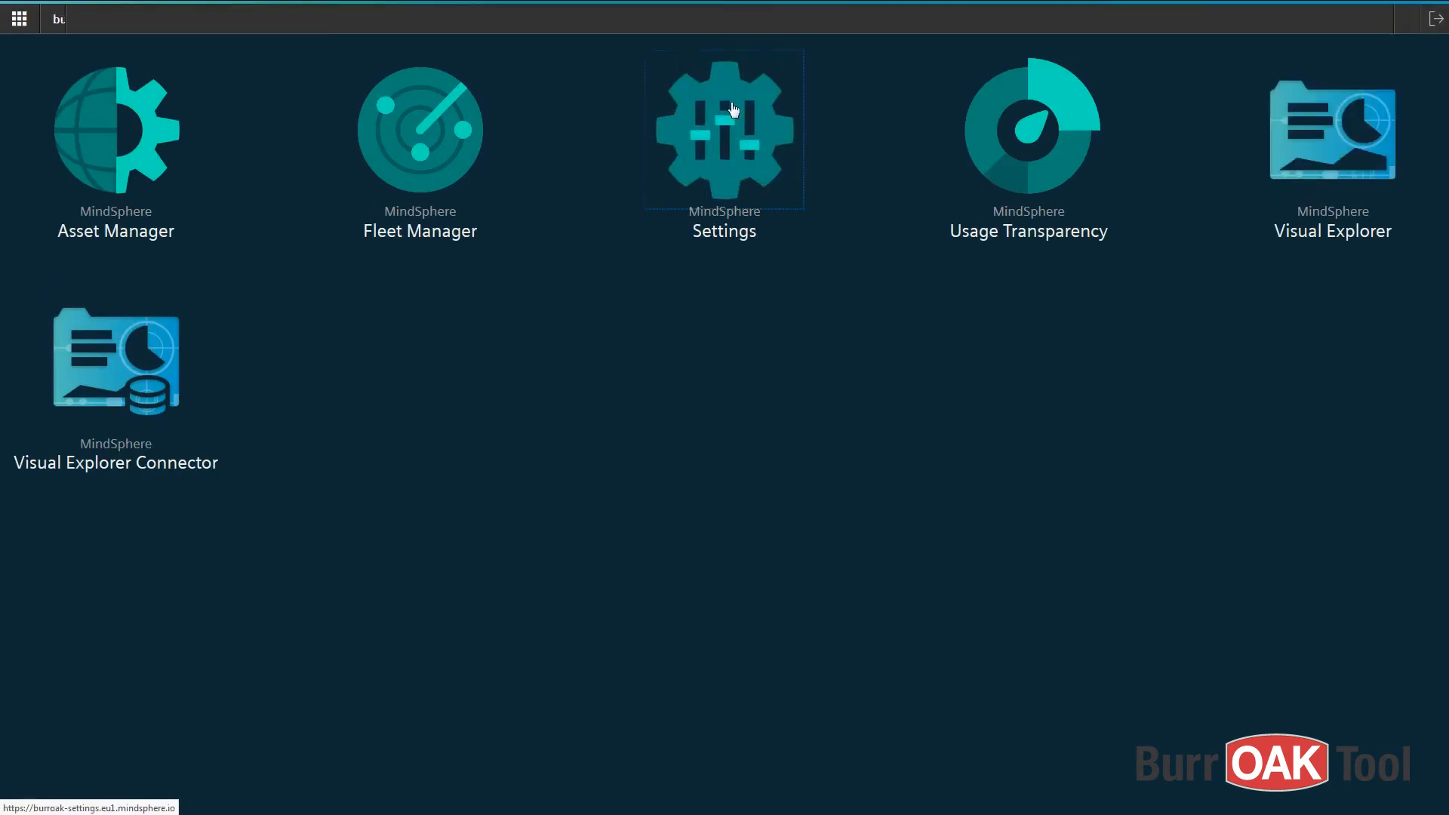
left_click(733, 110)
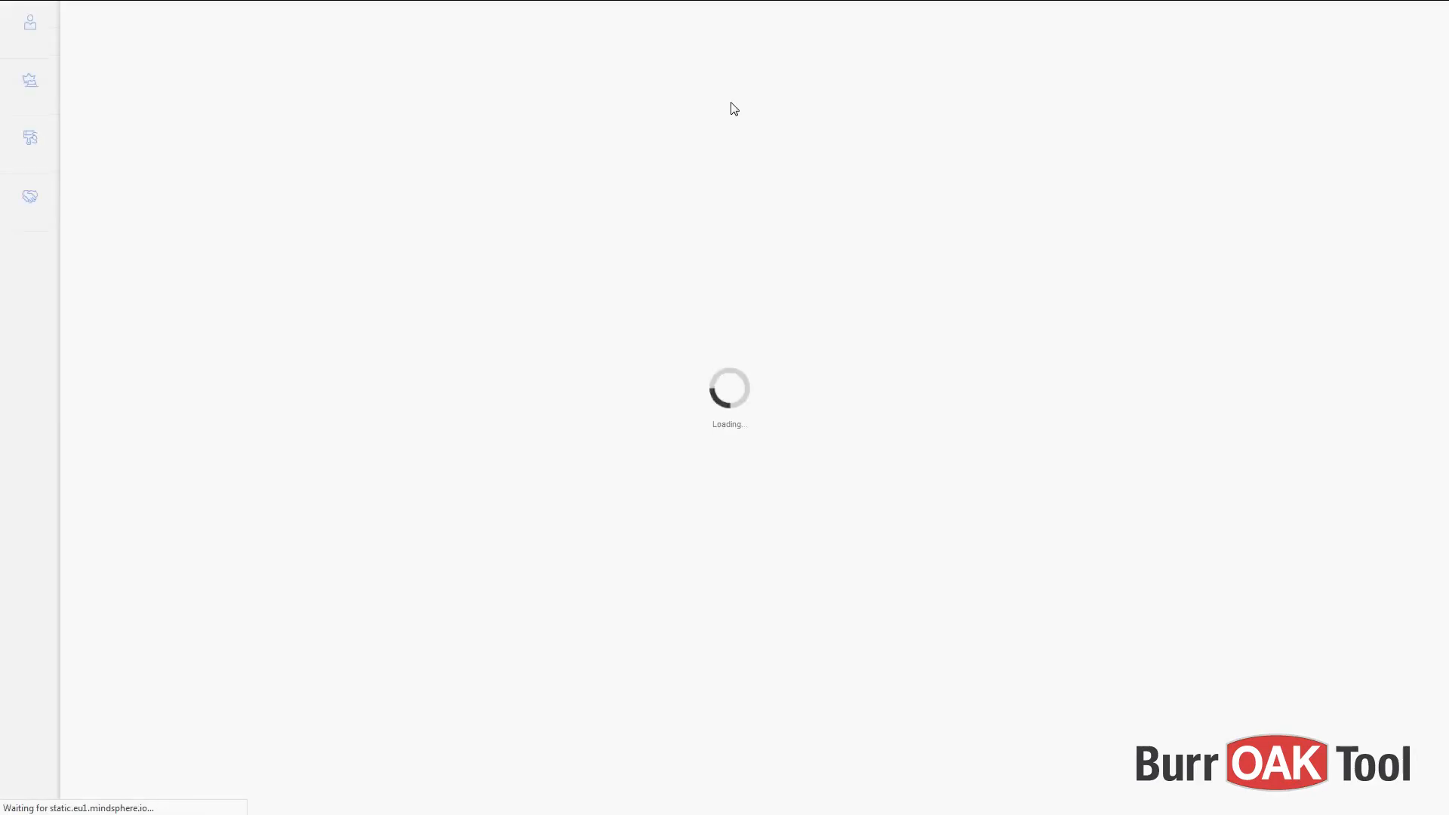
left_click(34, 202)
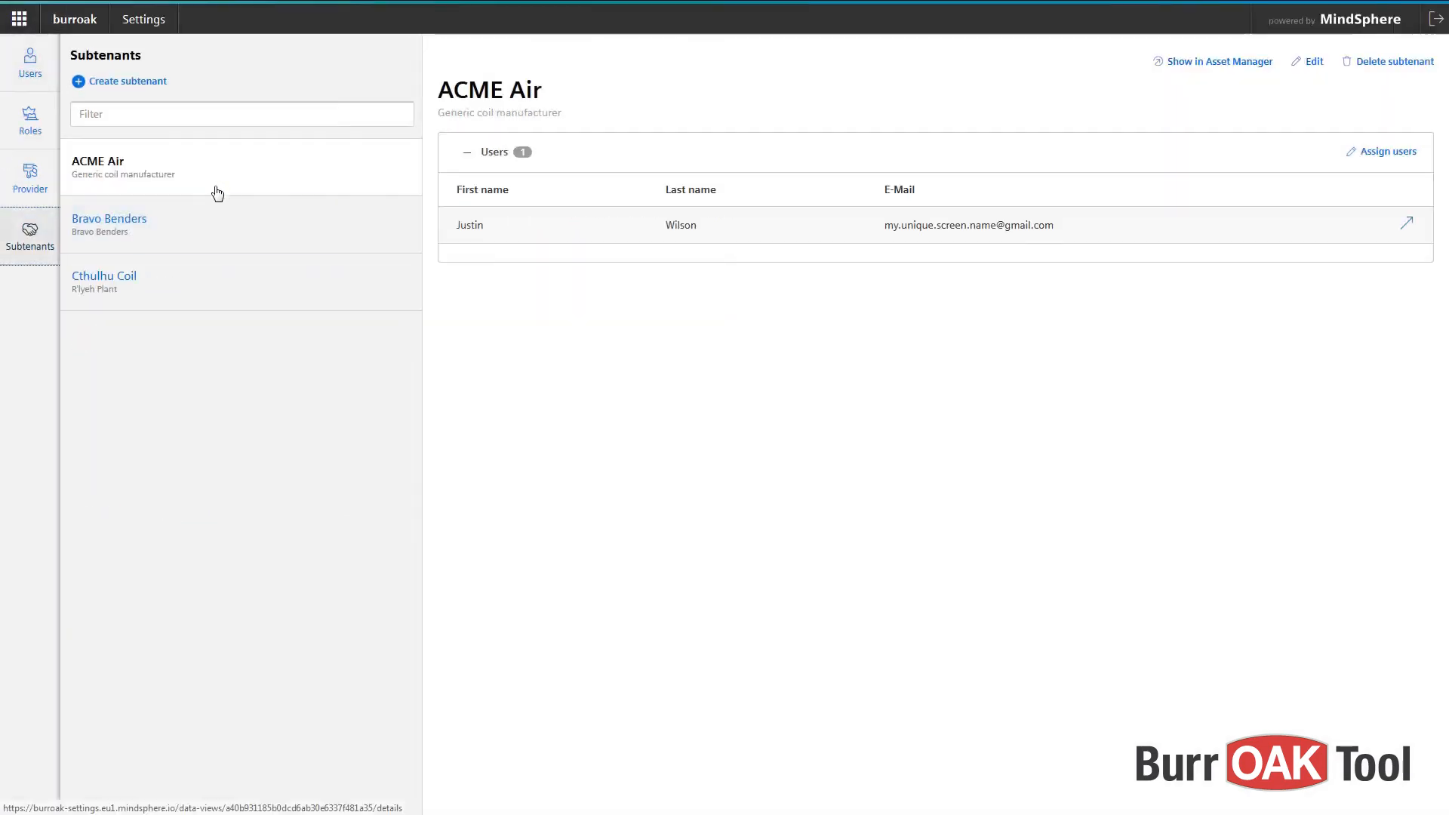
left_click(215, 236)
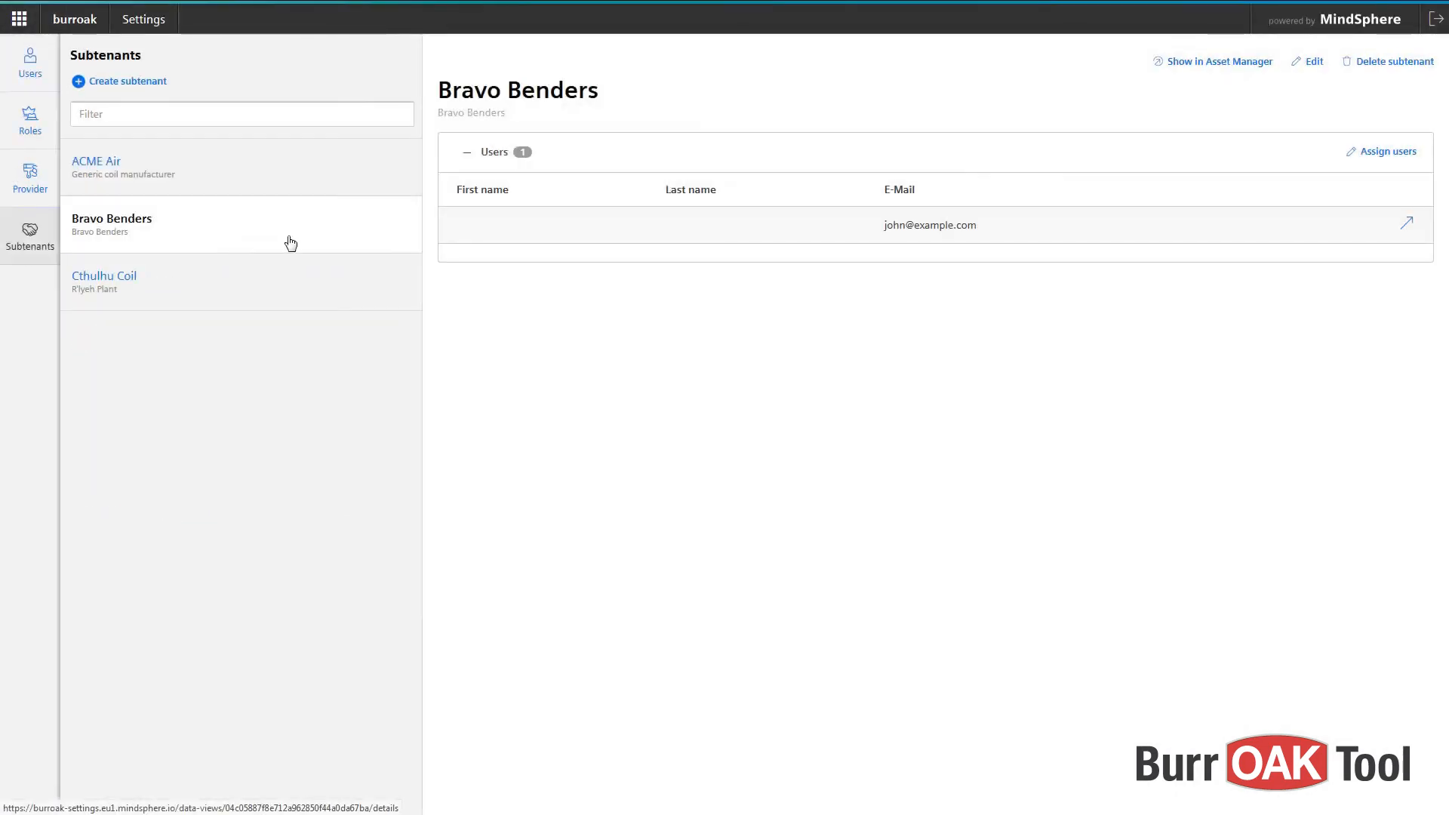
left_click(1400, 63)
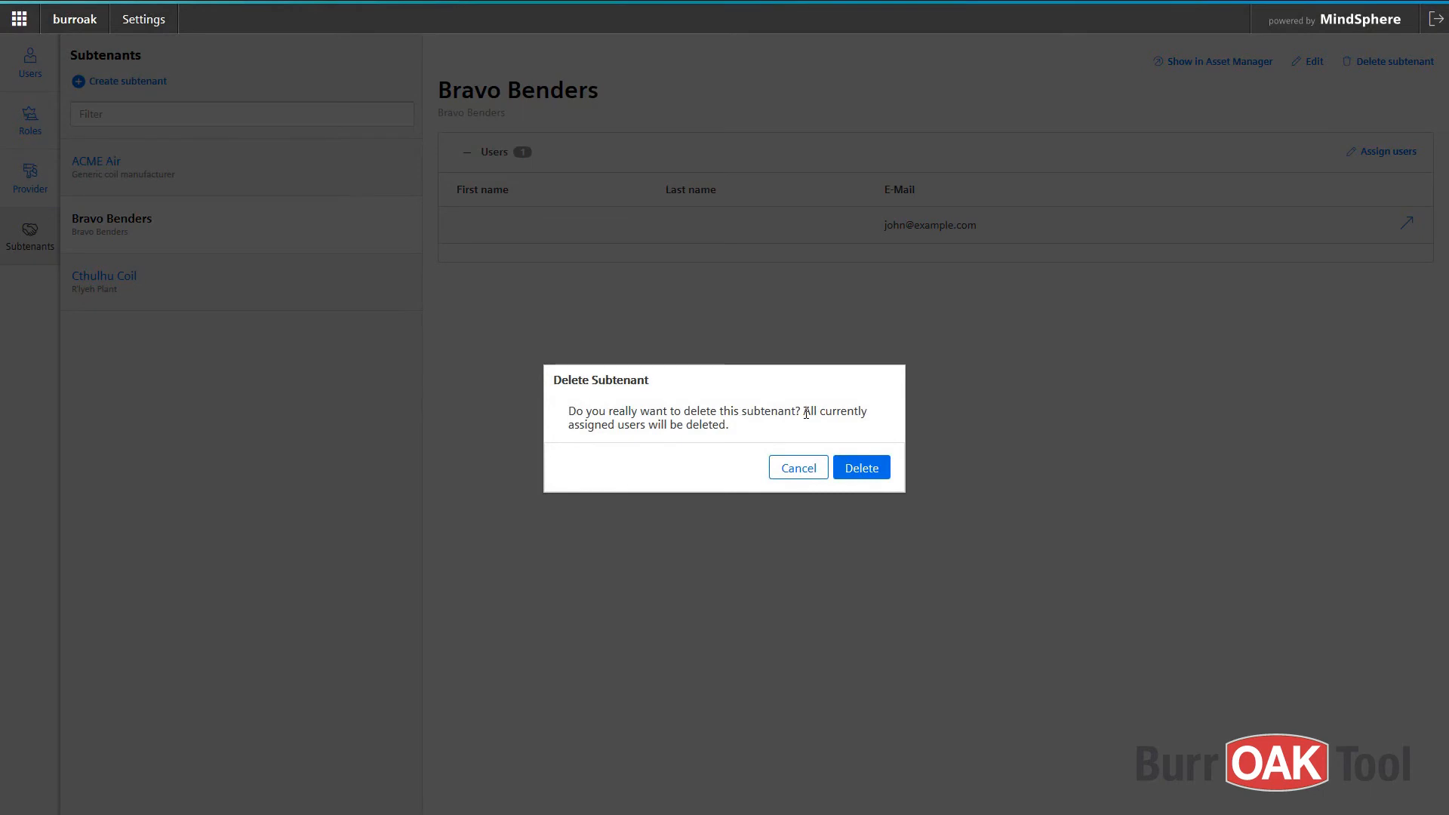
left_click_drag(804, 412, 825, 431)
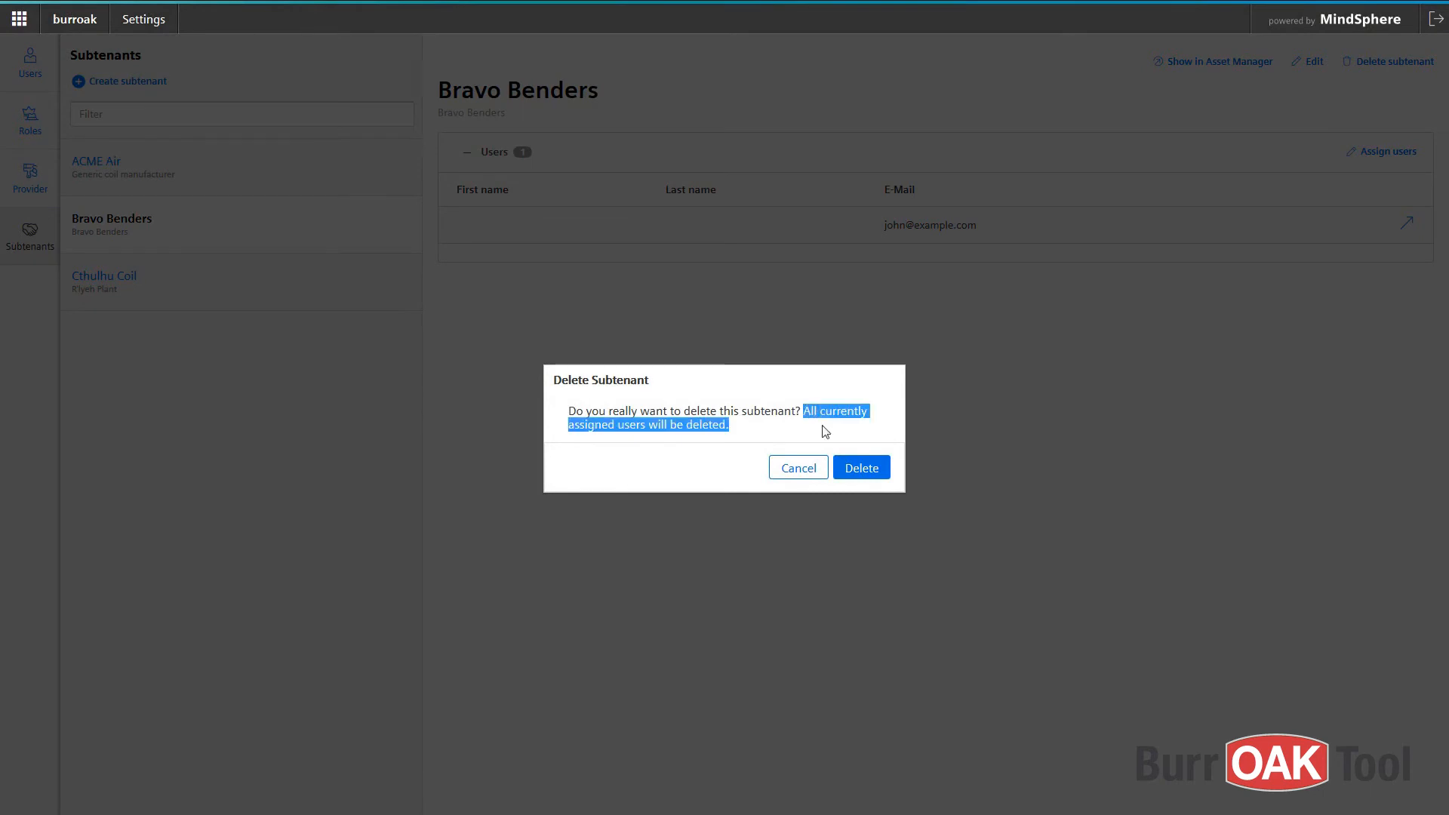
left_click(830, 437)
left_click(861, 469)
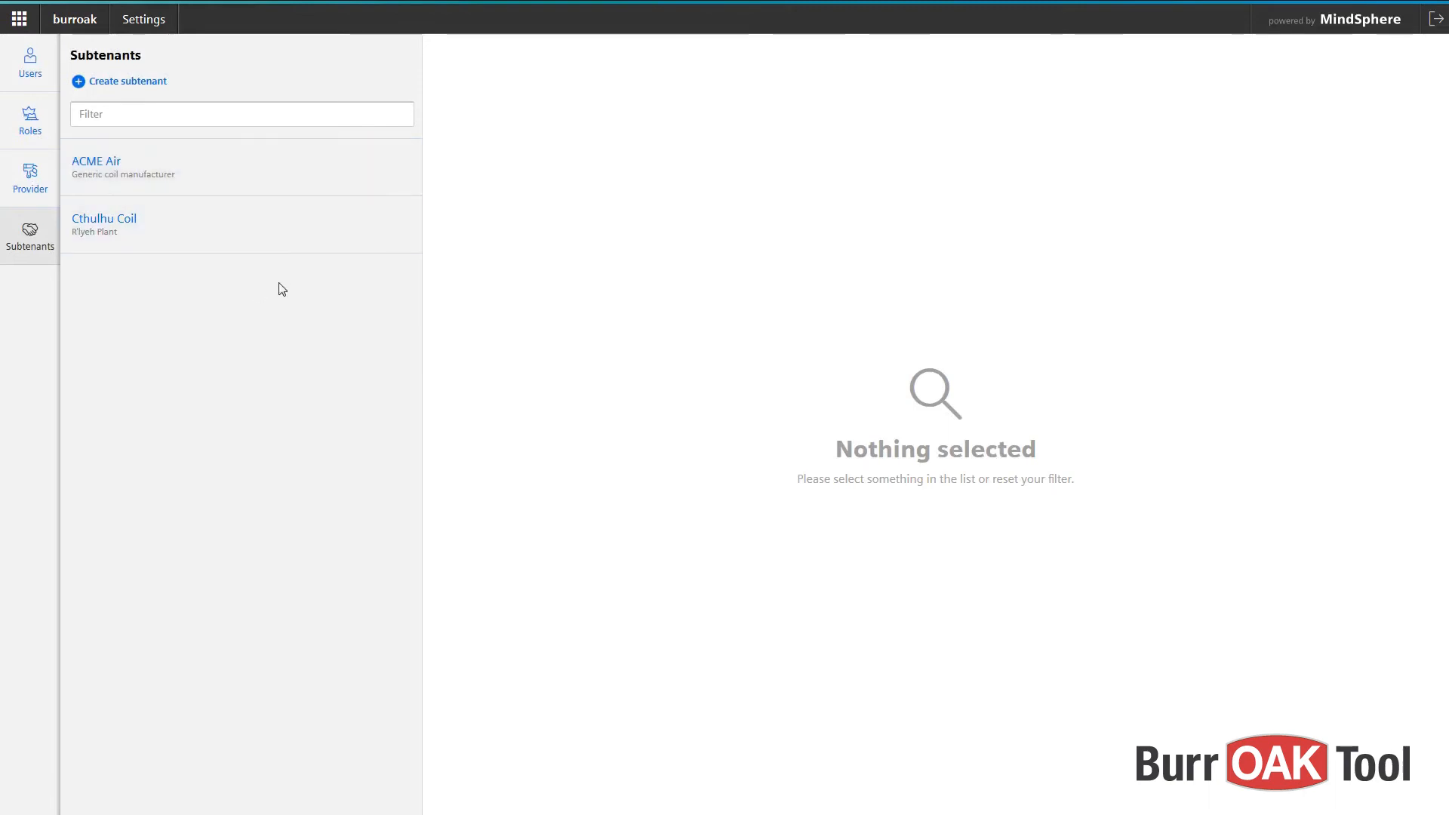
Switch to Asset Manager and examine the deleted_Bravo Benders hierarchy down to the VBHB-SDS-MM8-123 asset
left_click(19, 19)
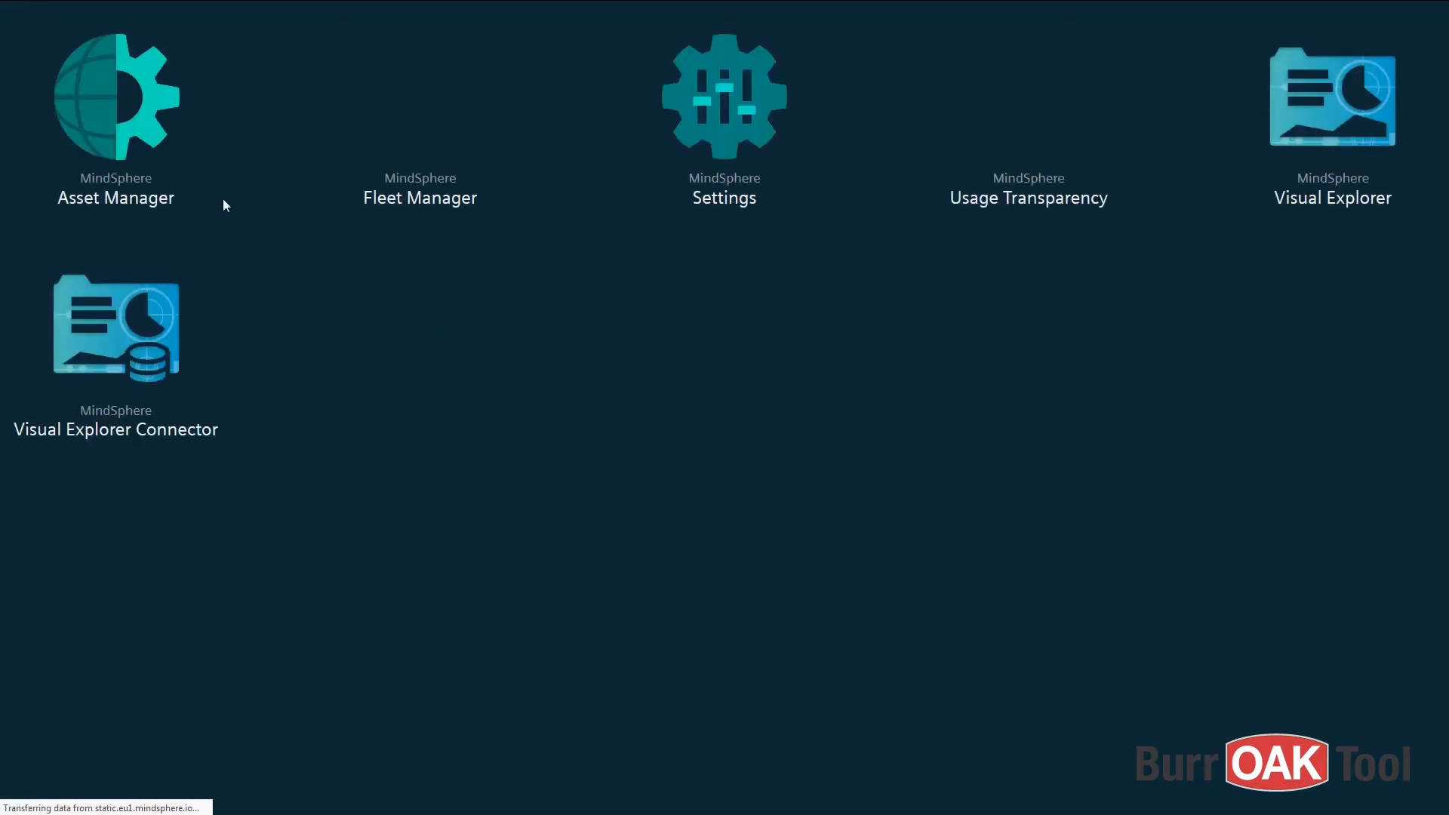
left_click(118, 104)
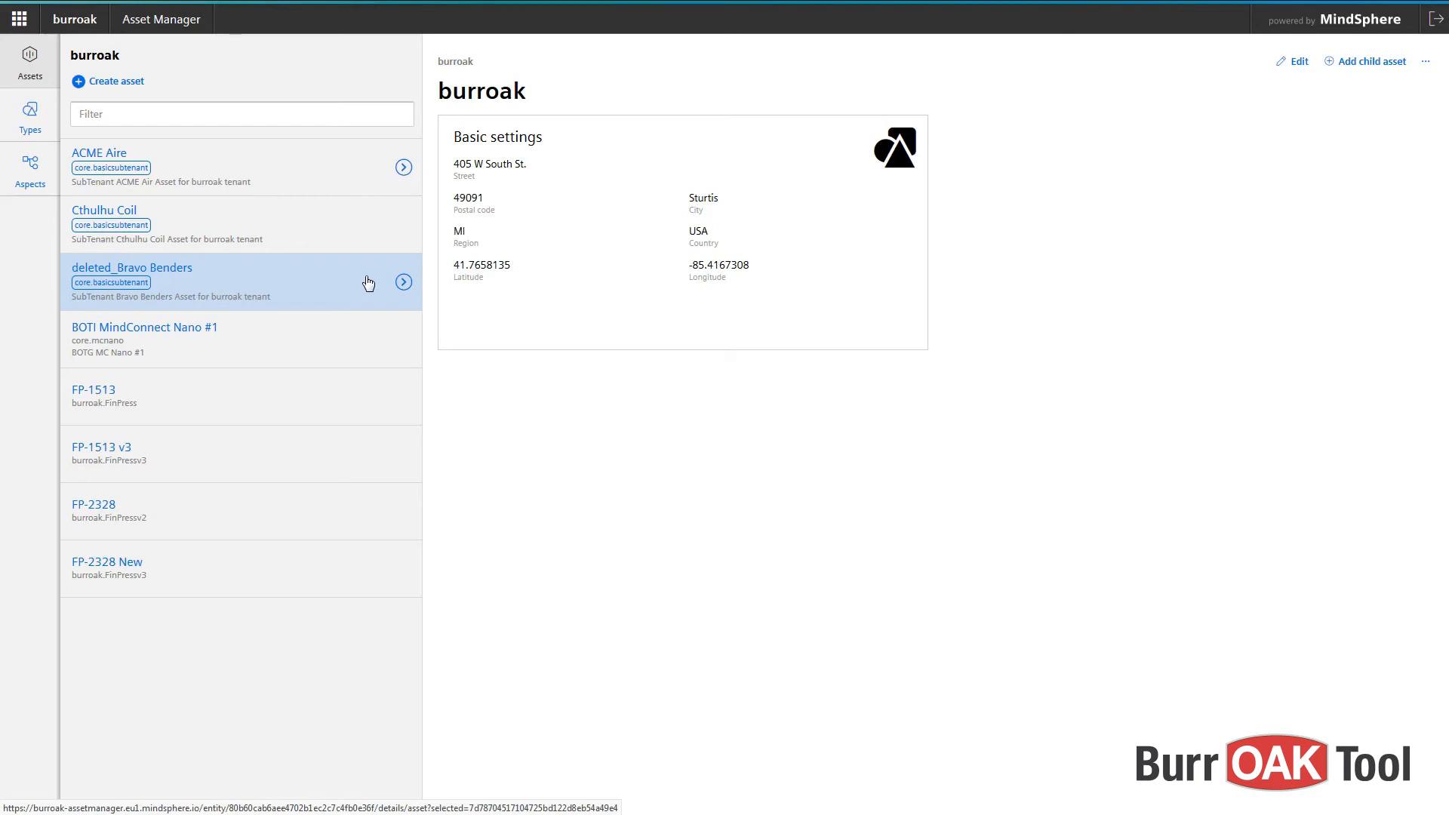
left_click(405, 286)
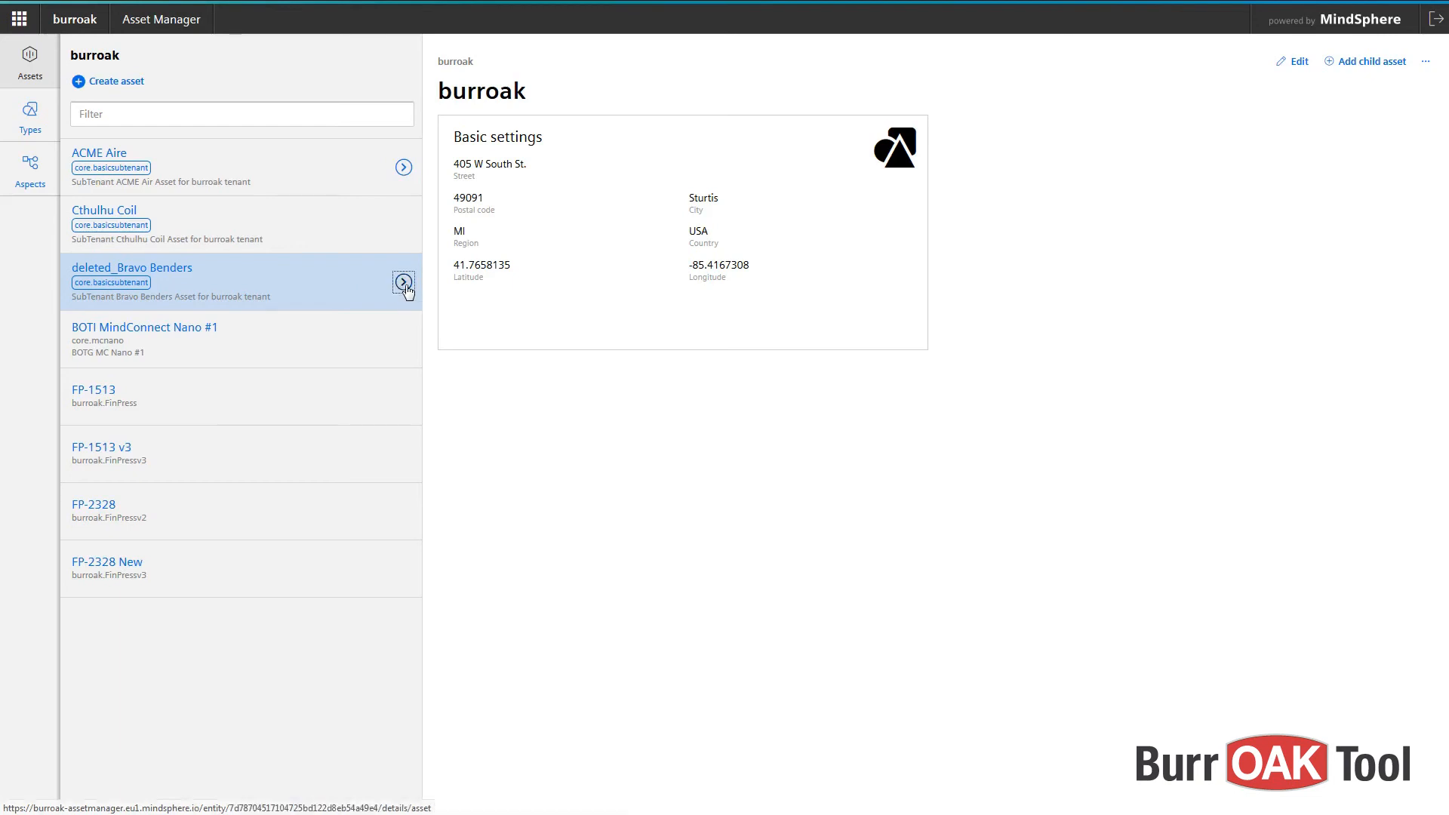
left_click(404, 181)
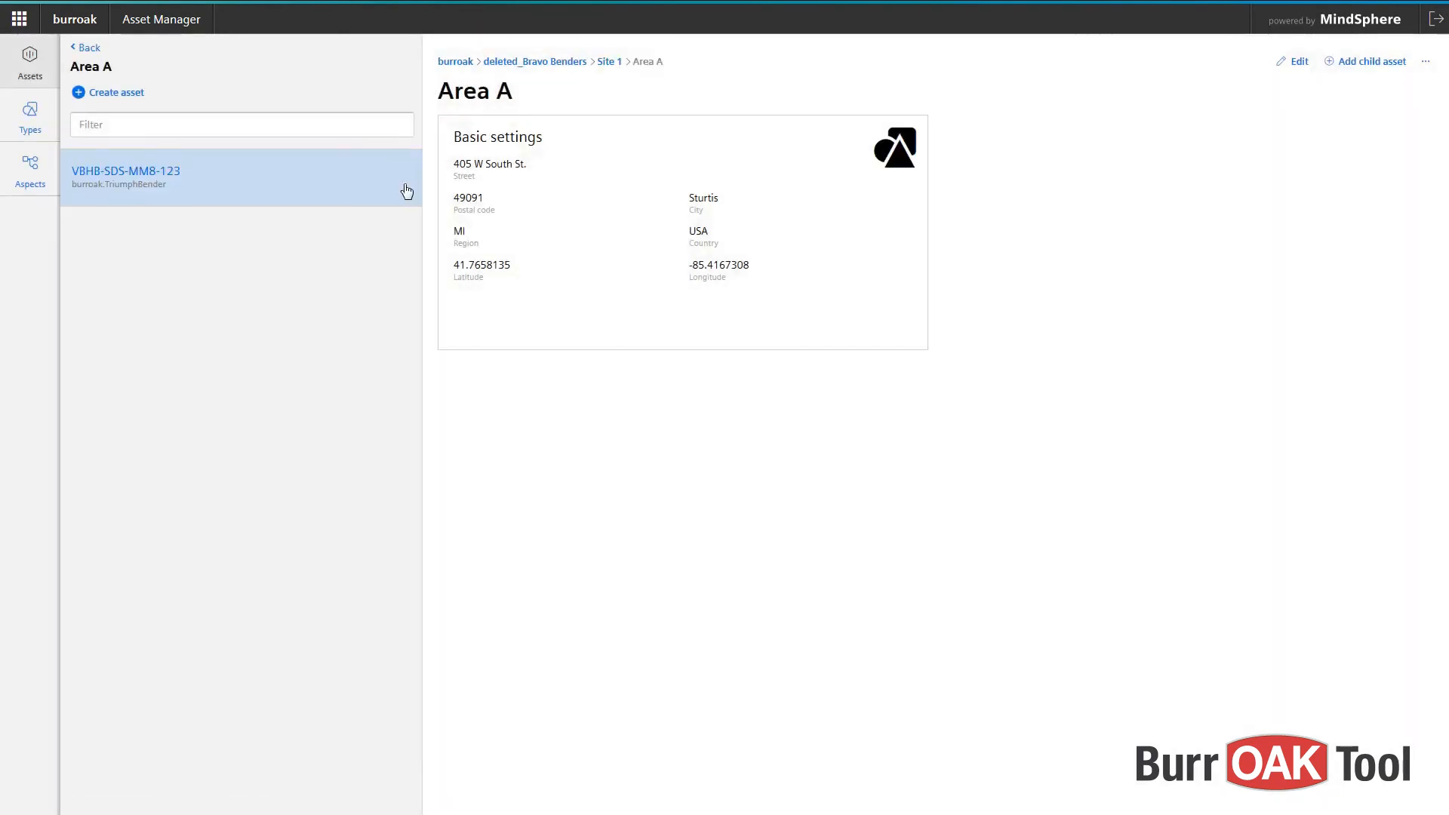
left_click(317, 184)
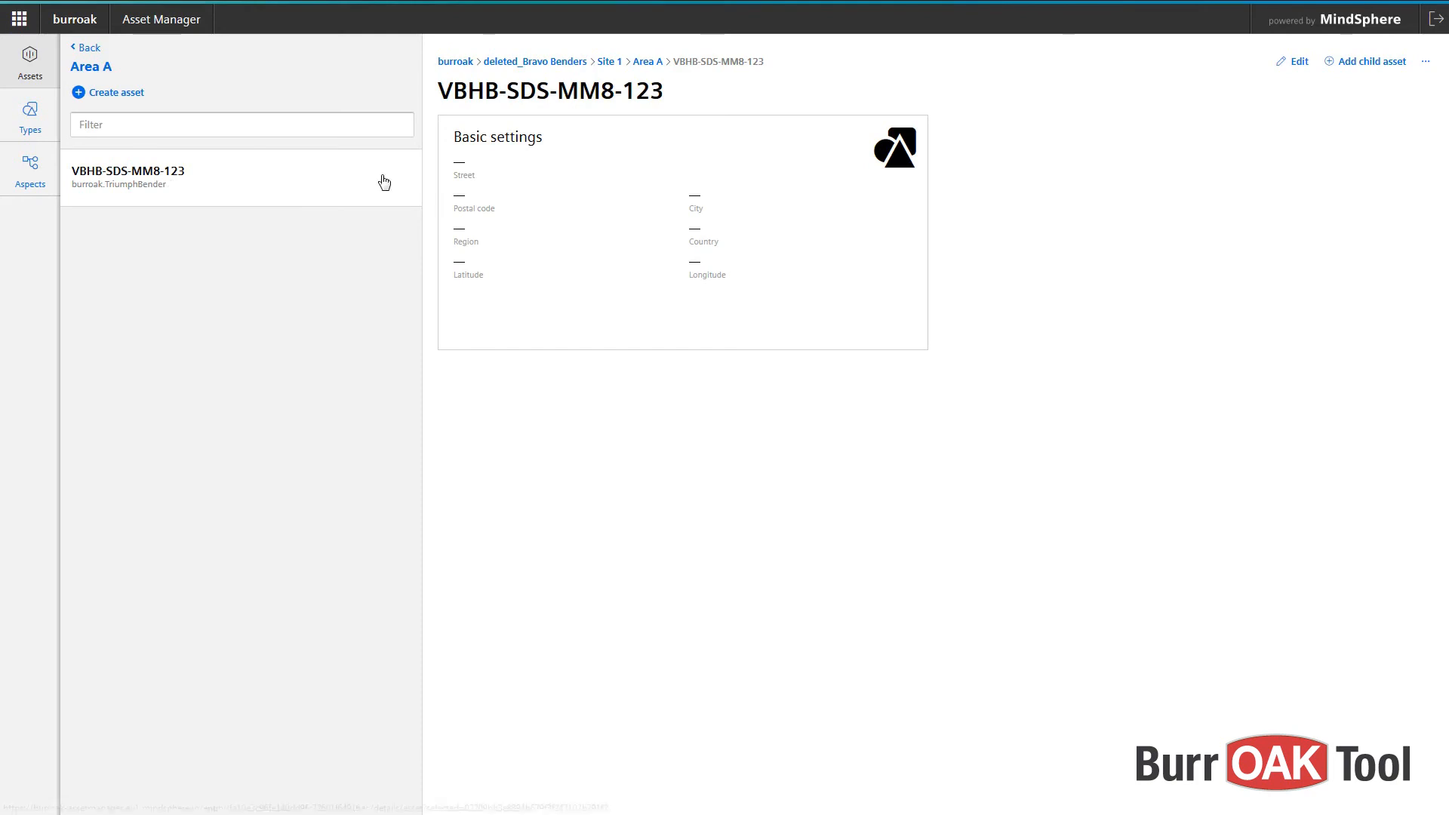
Try to delete the deleted_Bravo Benders asset from burroak, then dismiss the deletion dialog
left_click(28, 60)
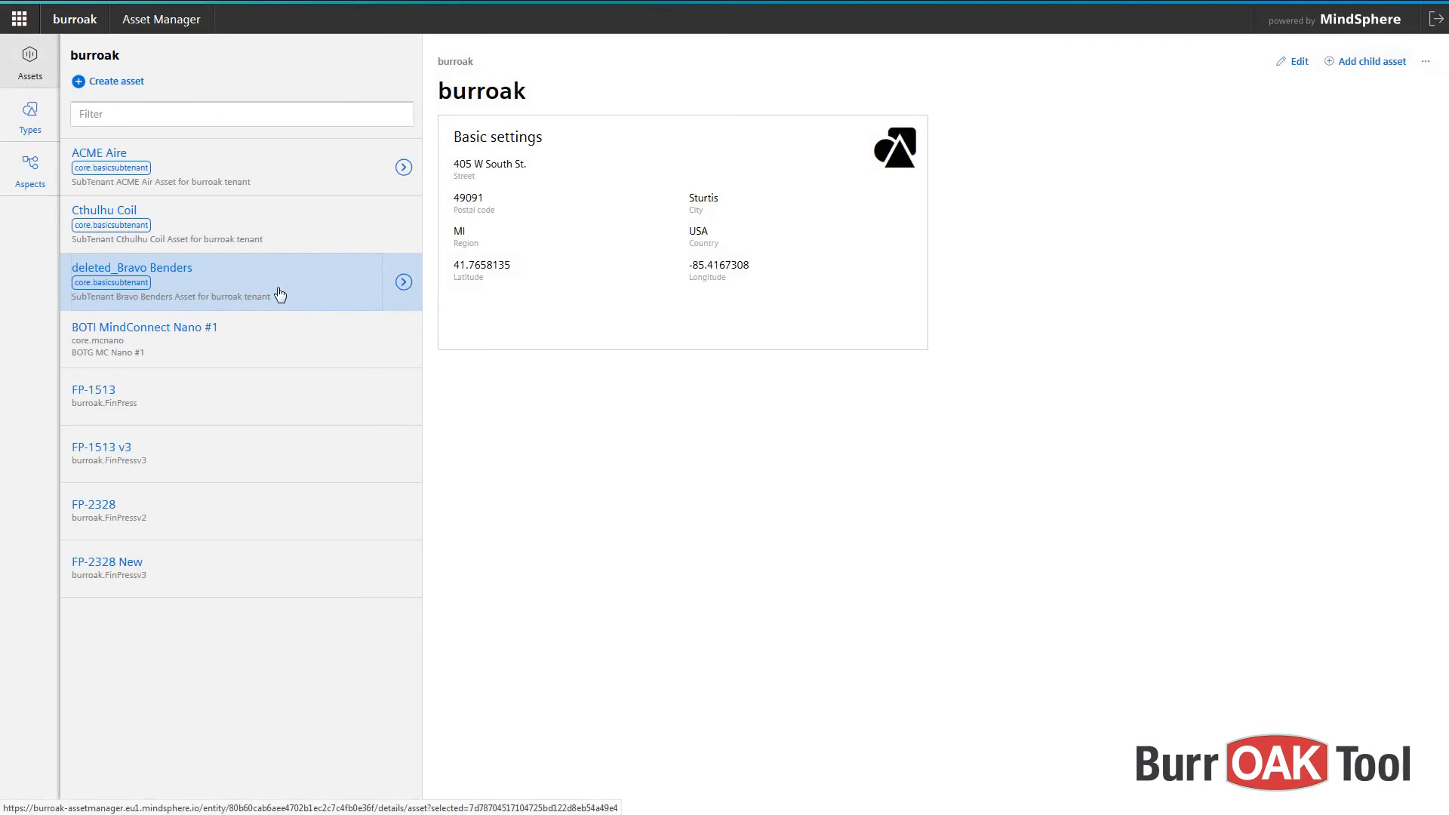
left_click(280, 294)
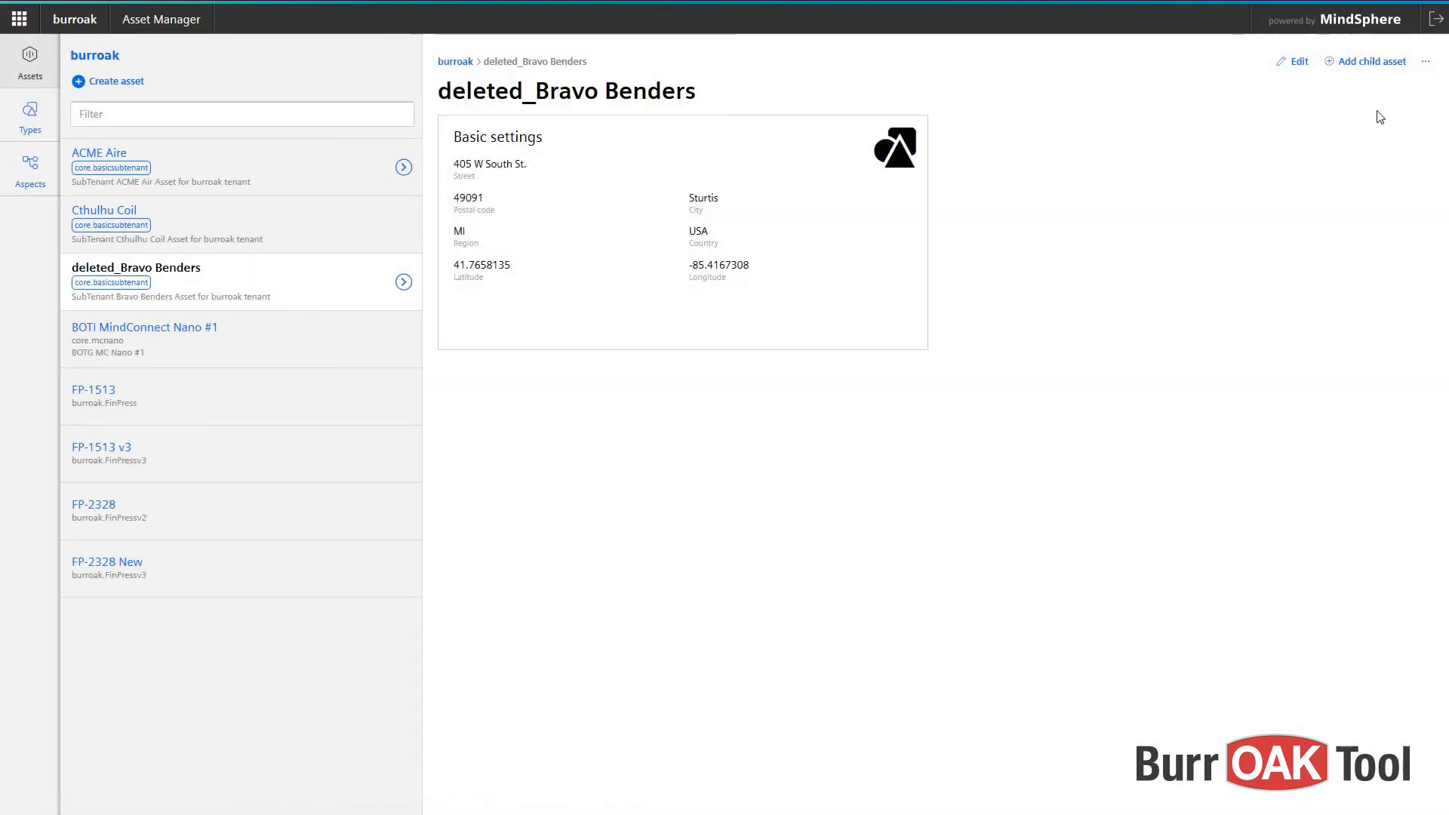
left_click(1425, 61)
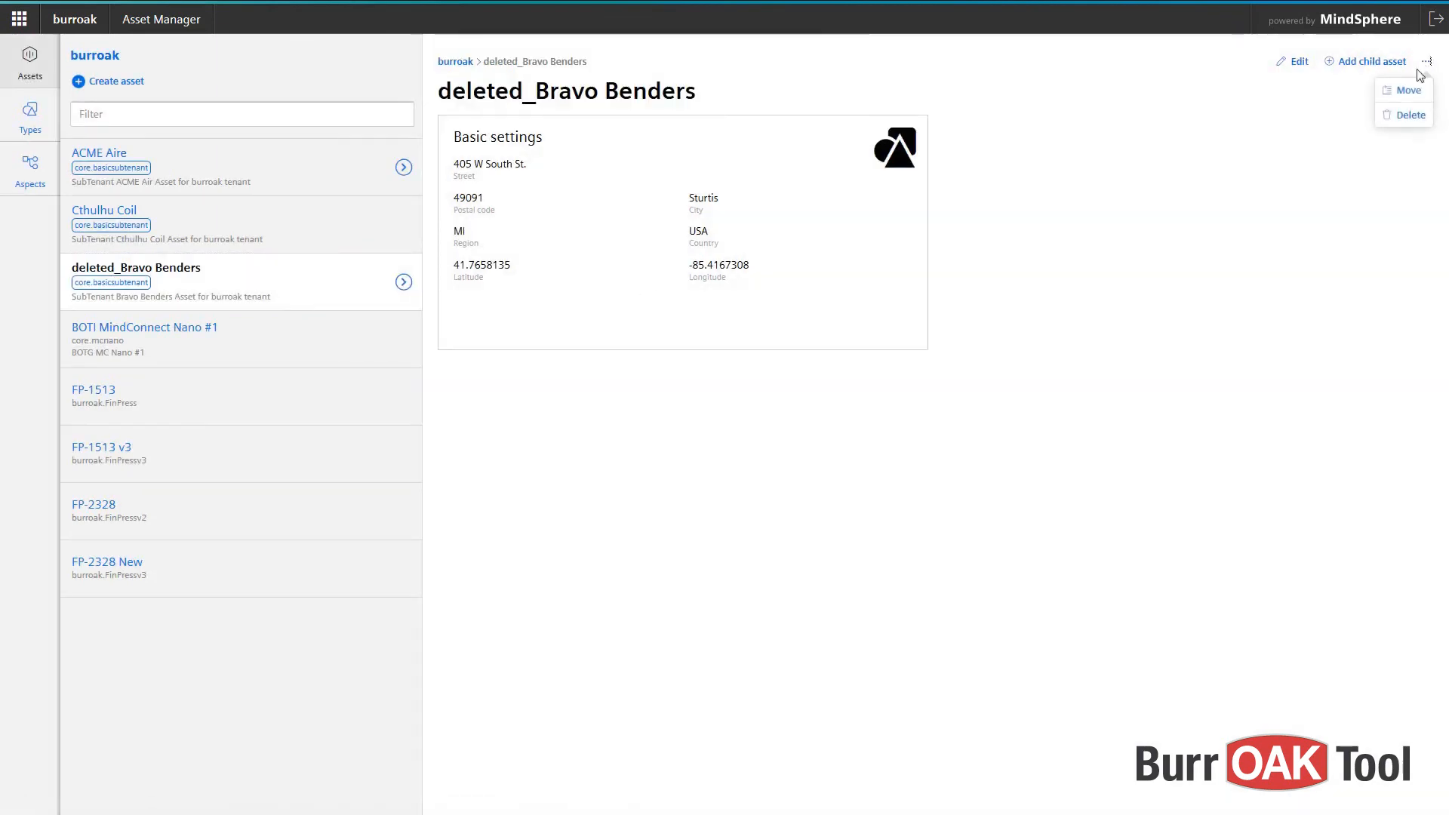
left_click(1410, 116)
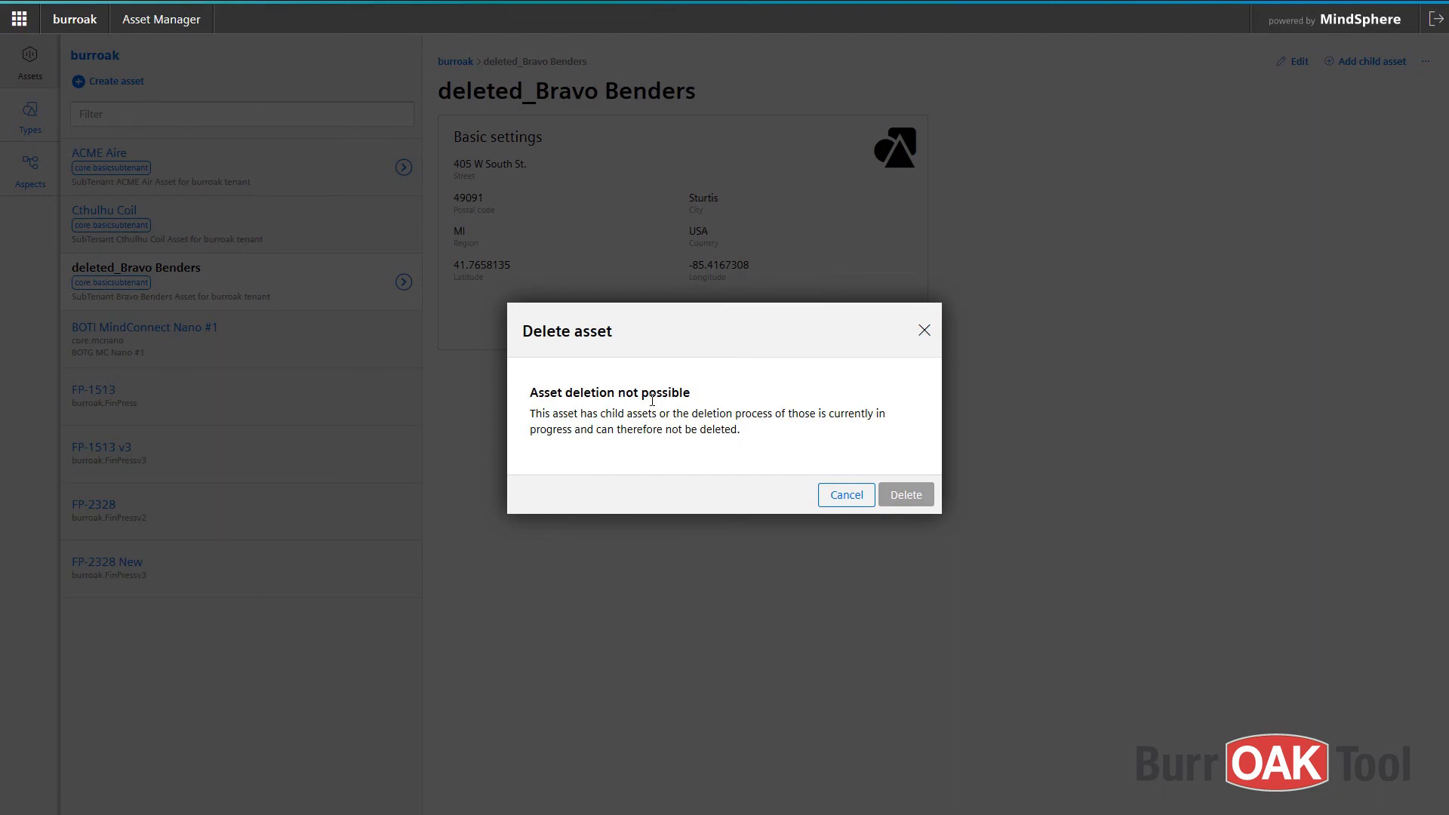
left_click_drag(597, 414, 653, 414)
left_click(855, 459)
left_click(849, 494)
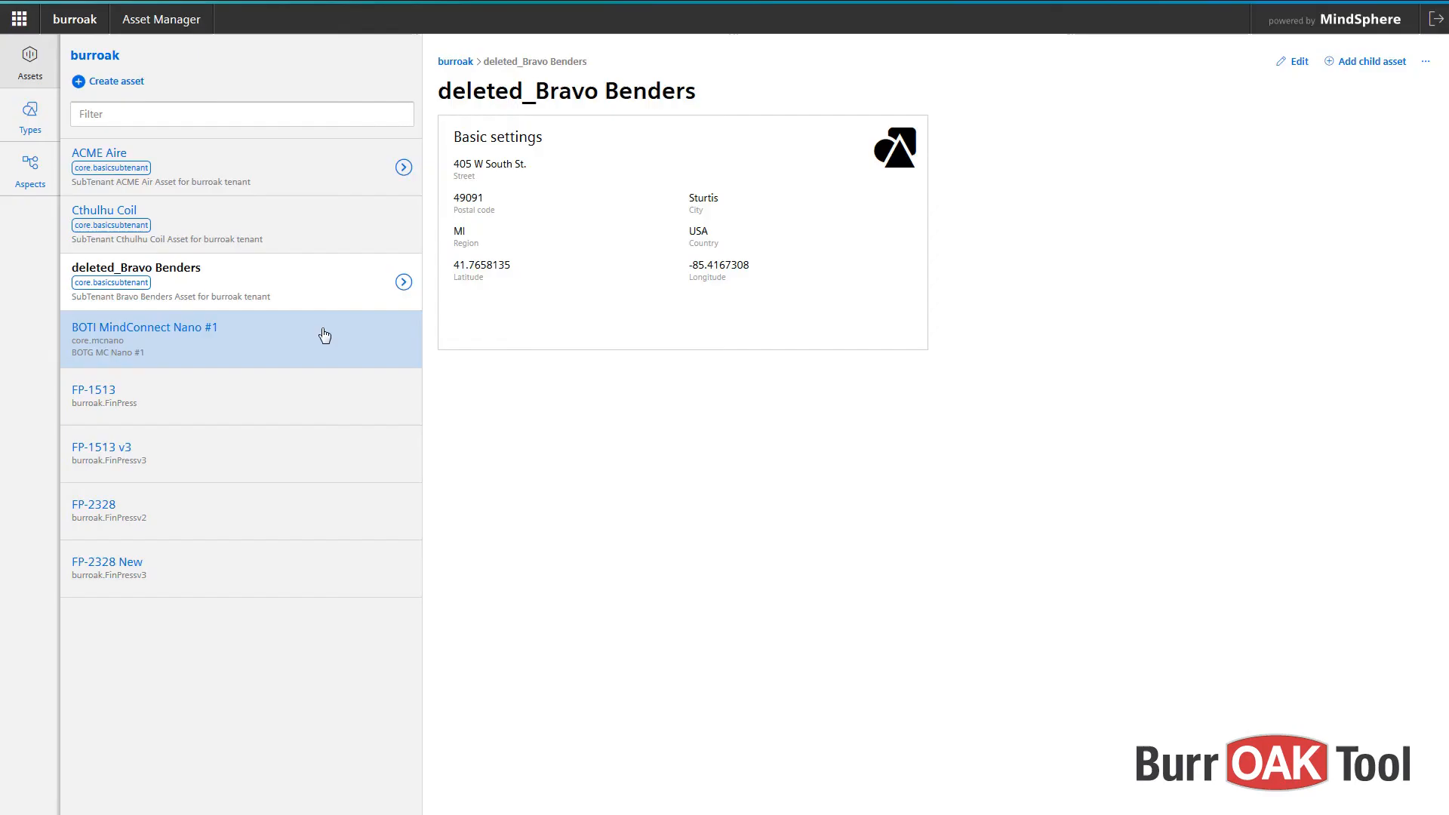
Move the VBHB-SDS-MM8-123 asset out of Area A in deleted_Bravo Benders back to the burroak root
left_click(403, 283)
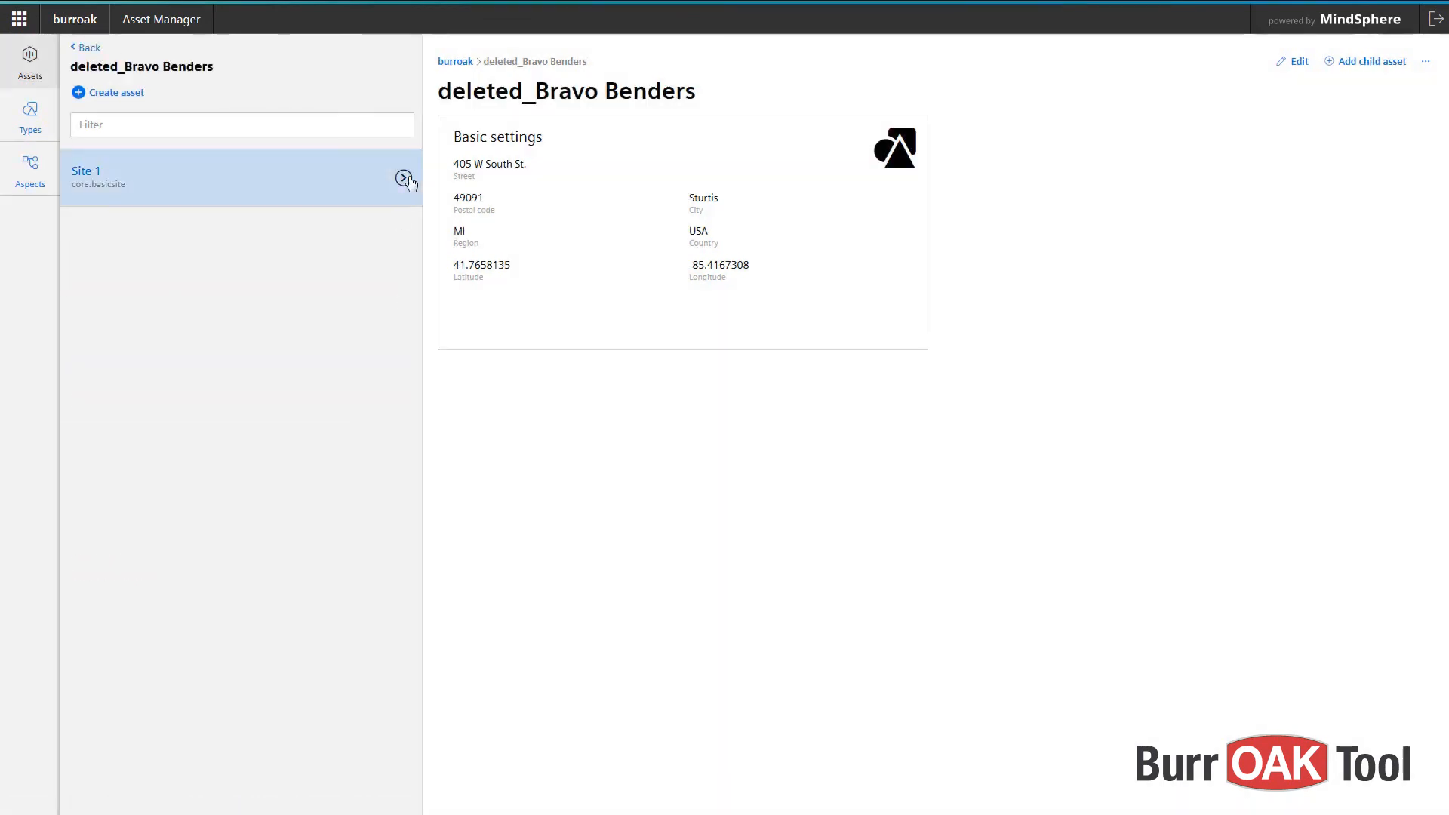
left_click(403, 179)
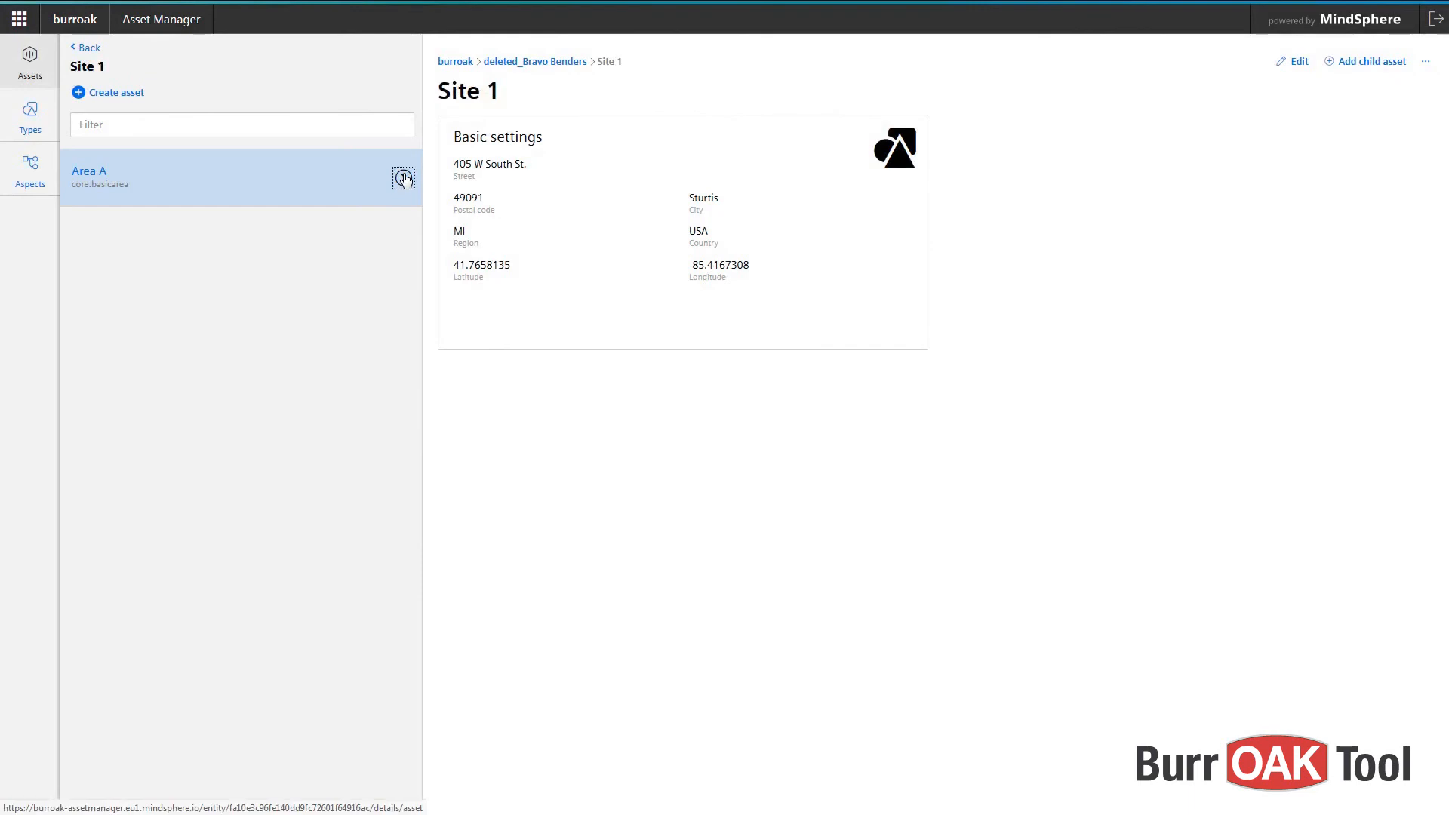
left_click(403, 179)
left_click(323, 178)
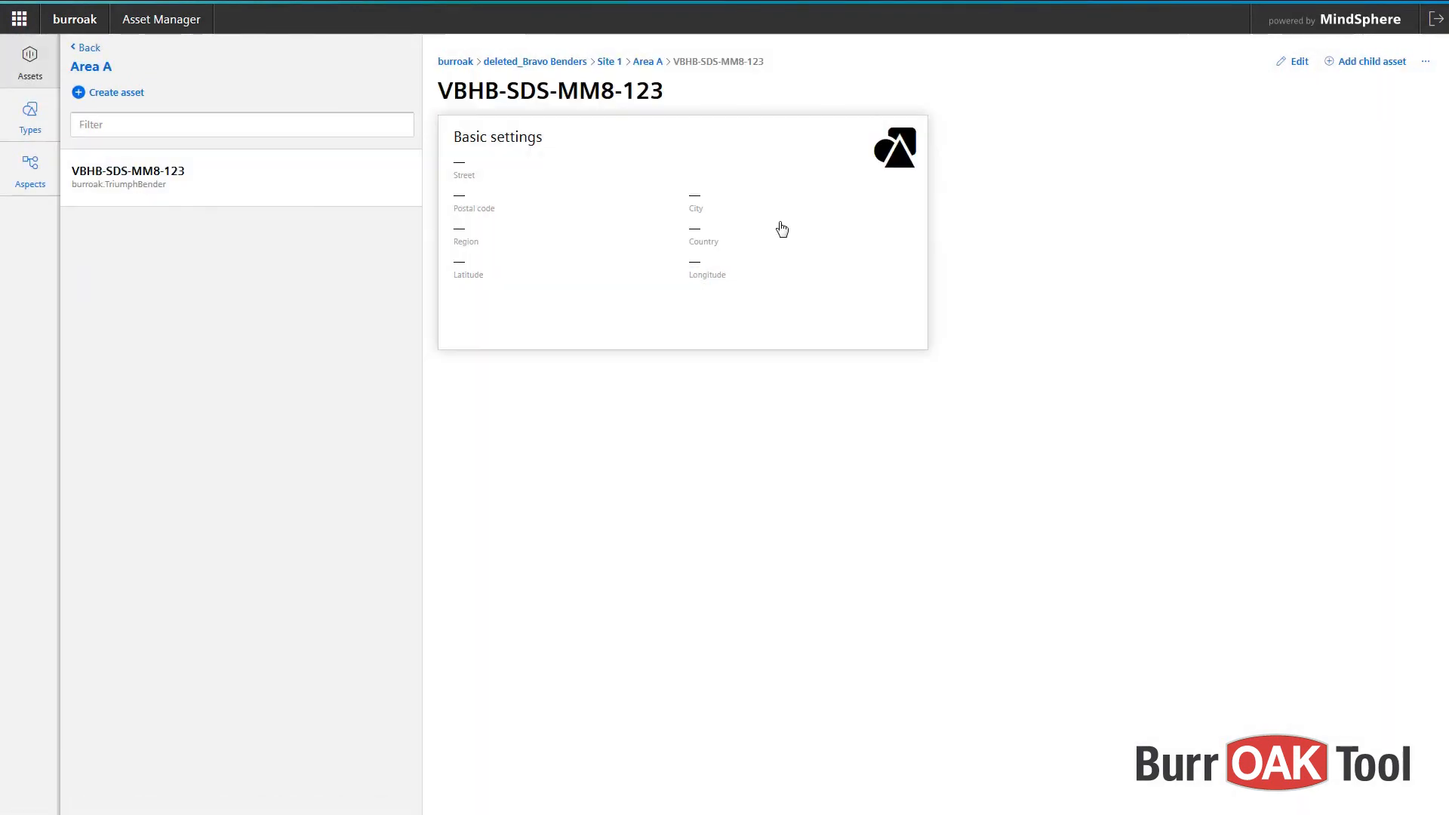
left_click(1425, 64)
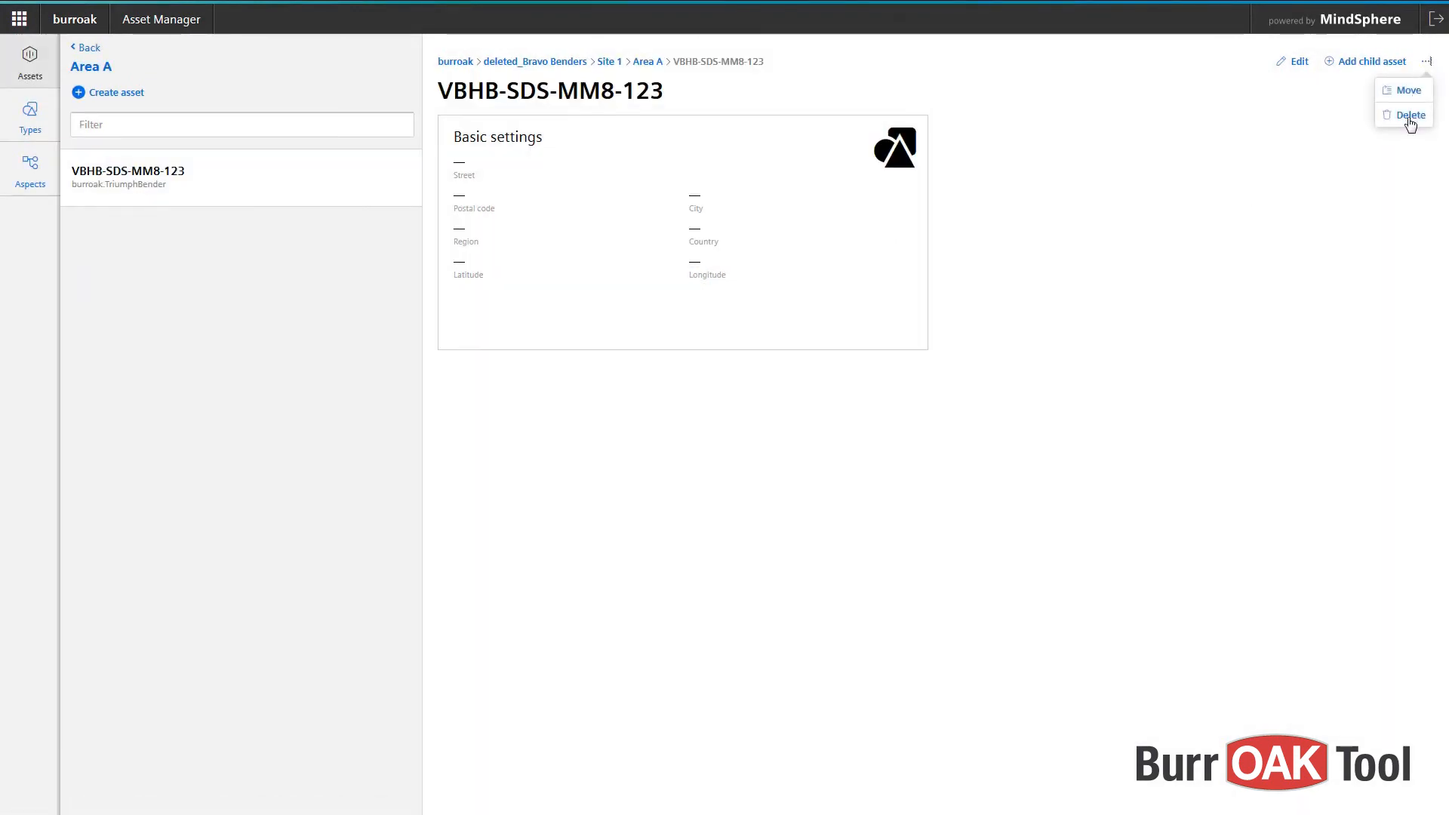
left_click(1407, 92)
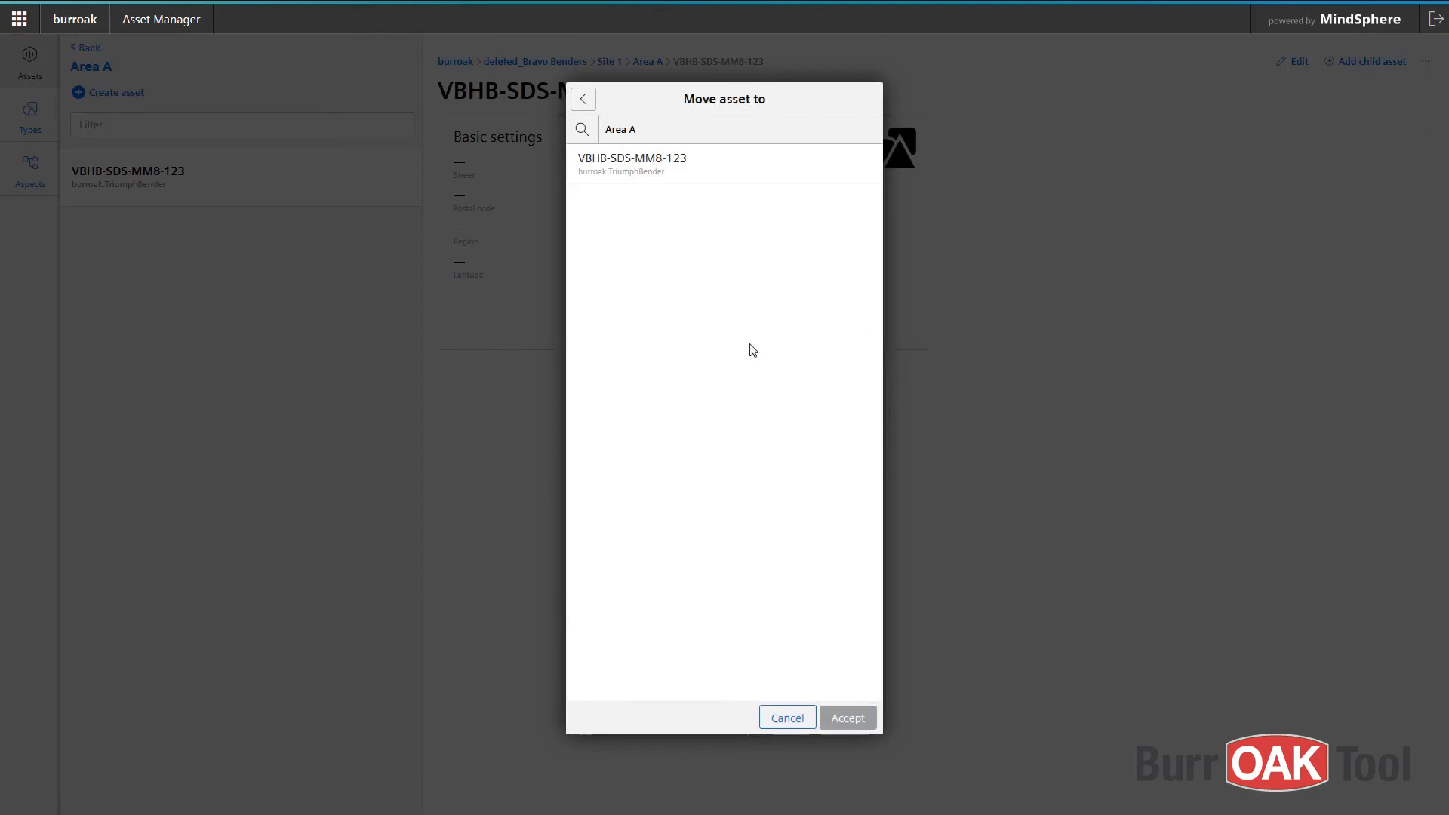
left_click(595, 104)
left_click(593, 104)
left_click(592, 104)
left_click(592, 102)
left_click(608, 162)
left_click(849, 718)
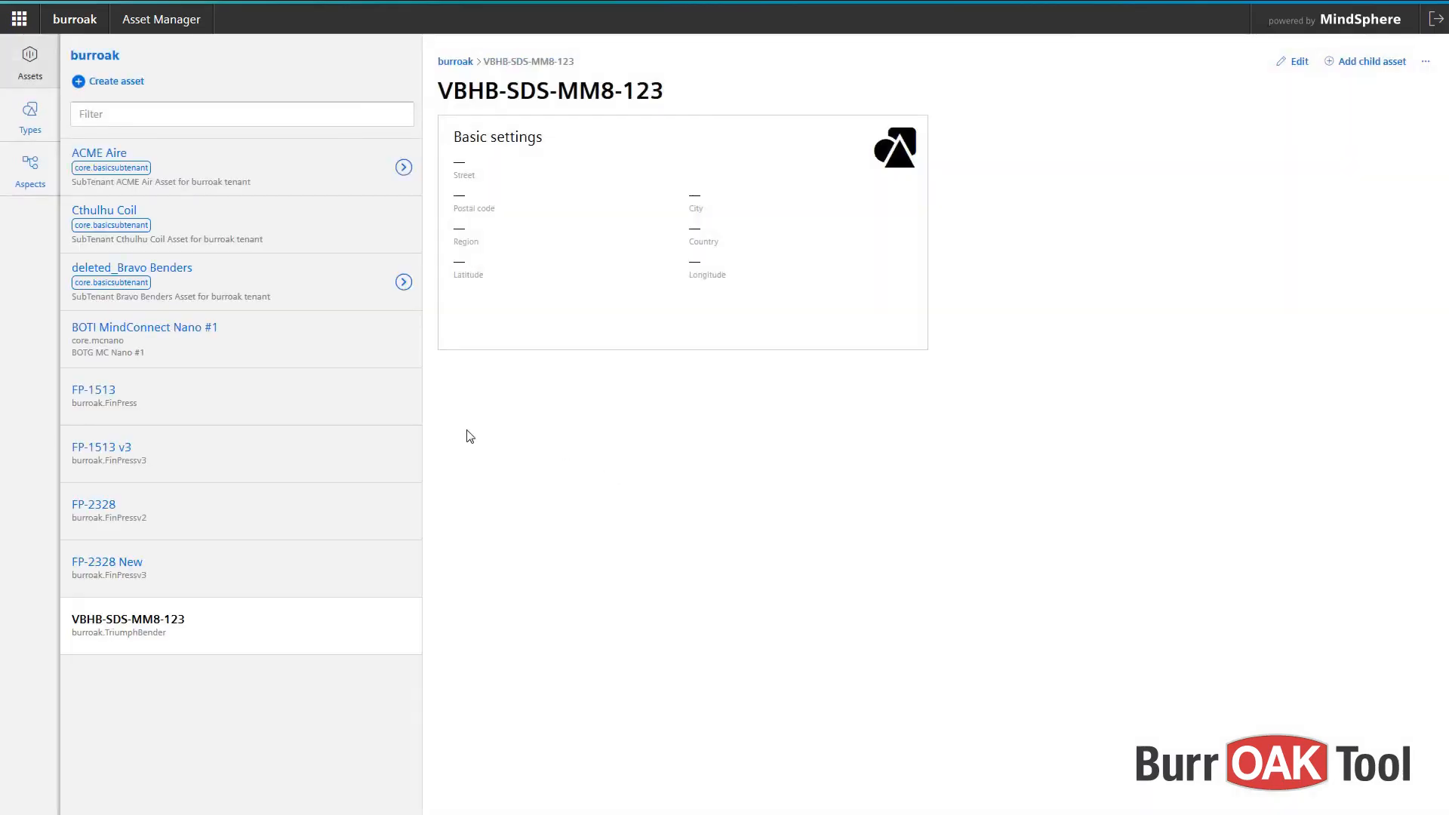
Delete the Area A asset from Site 1 in the deleted_Bravo Benders hierarchy
left_click(405, 284)
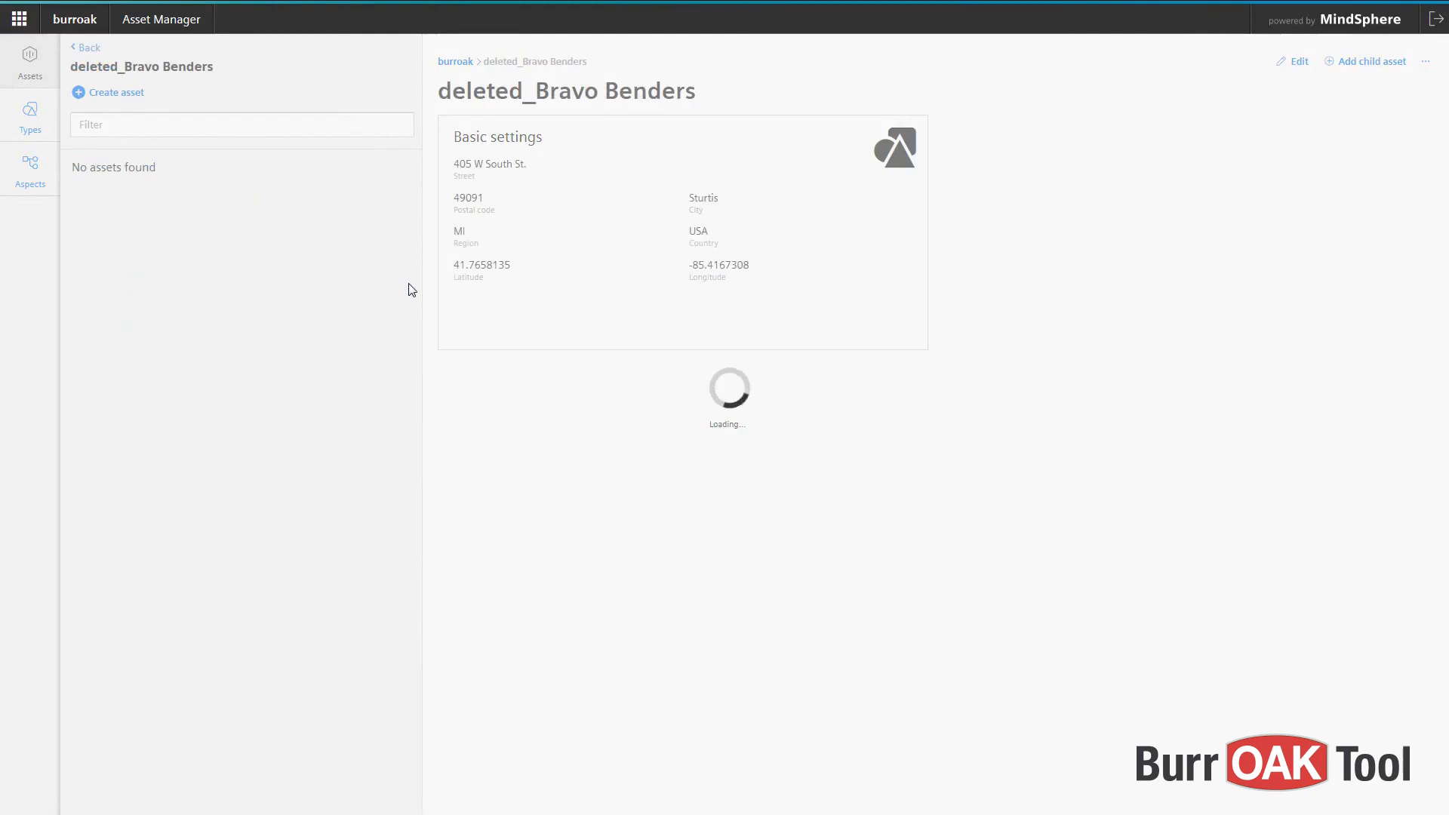
left_click(405, 181)
left_click(327, 184)
left_click(1426, 68)
left_click(1406, 115)
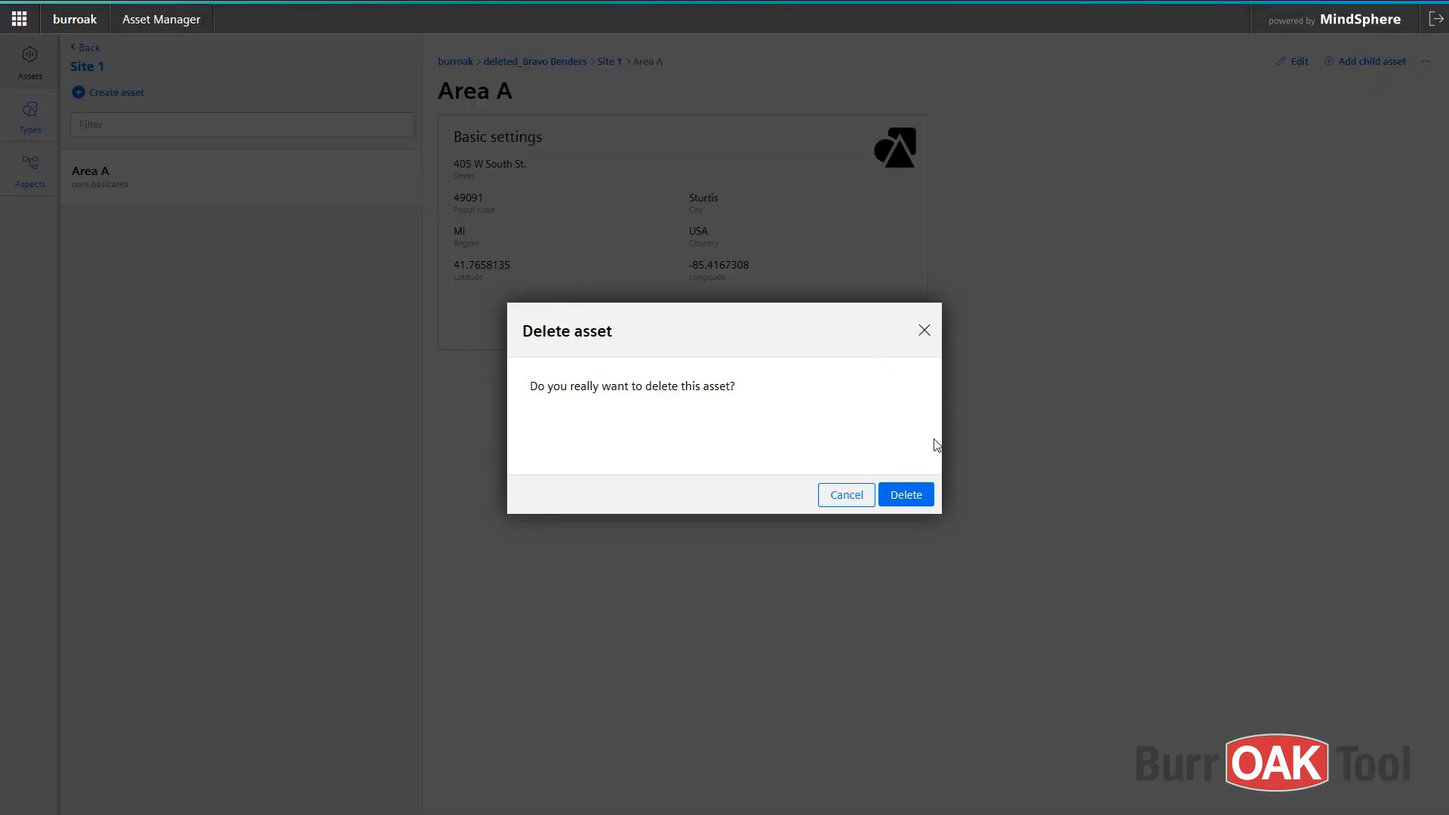
left_click(906, 496)
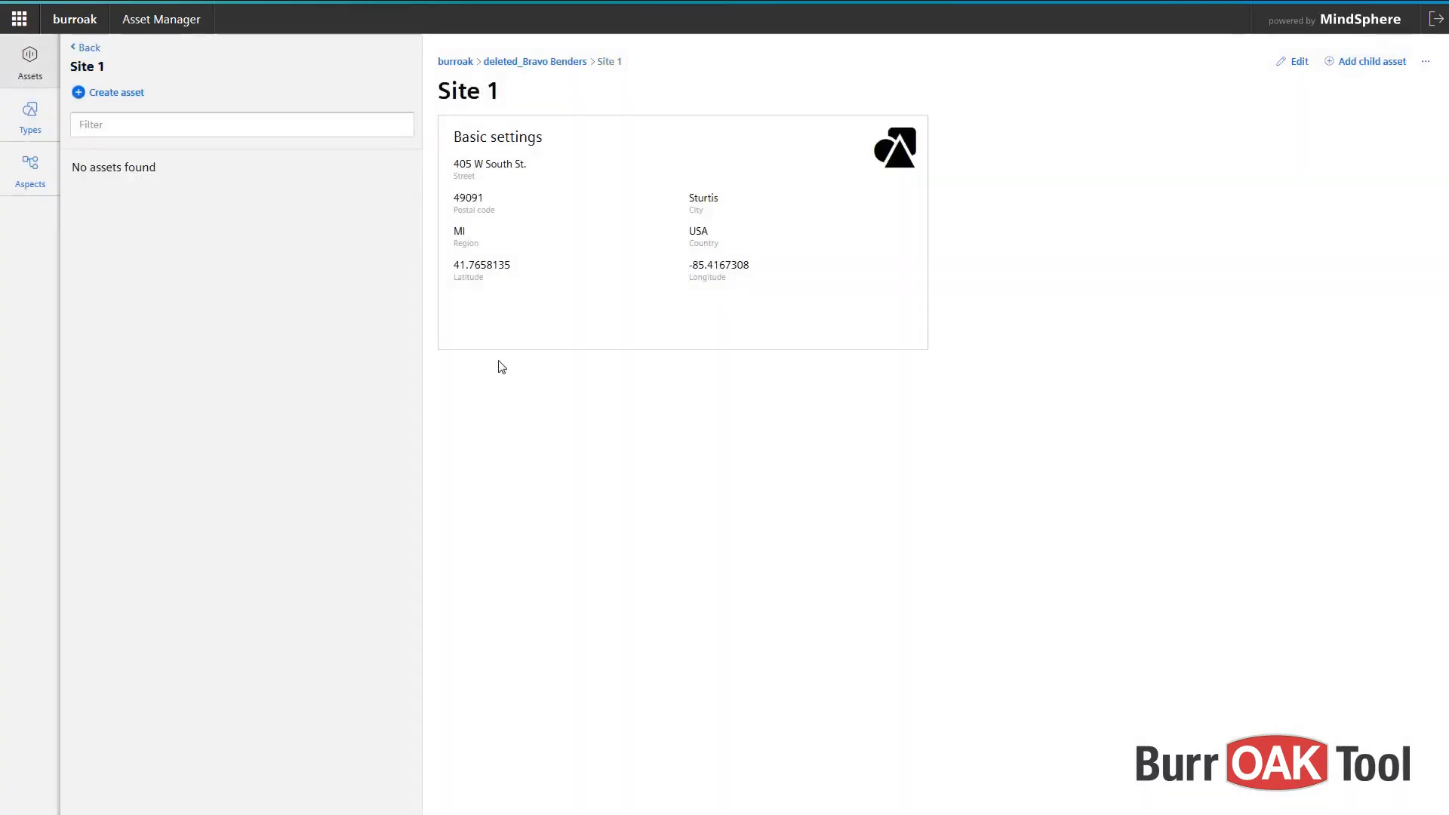
Delete the Site 1 asset from deleted_Bravo Benders
left_click(91, 48)
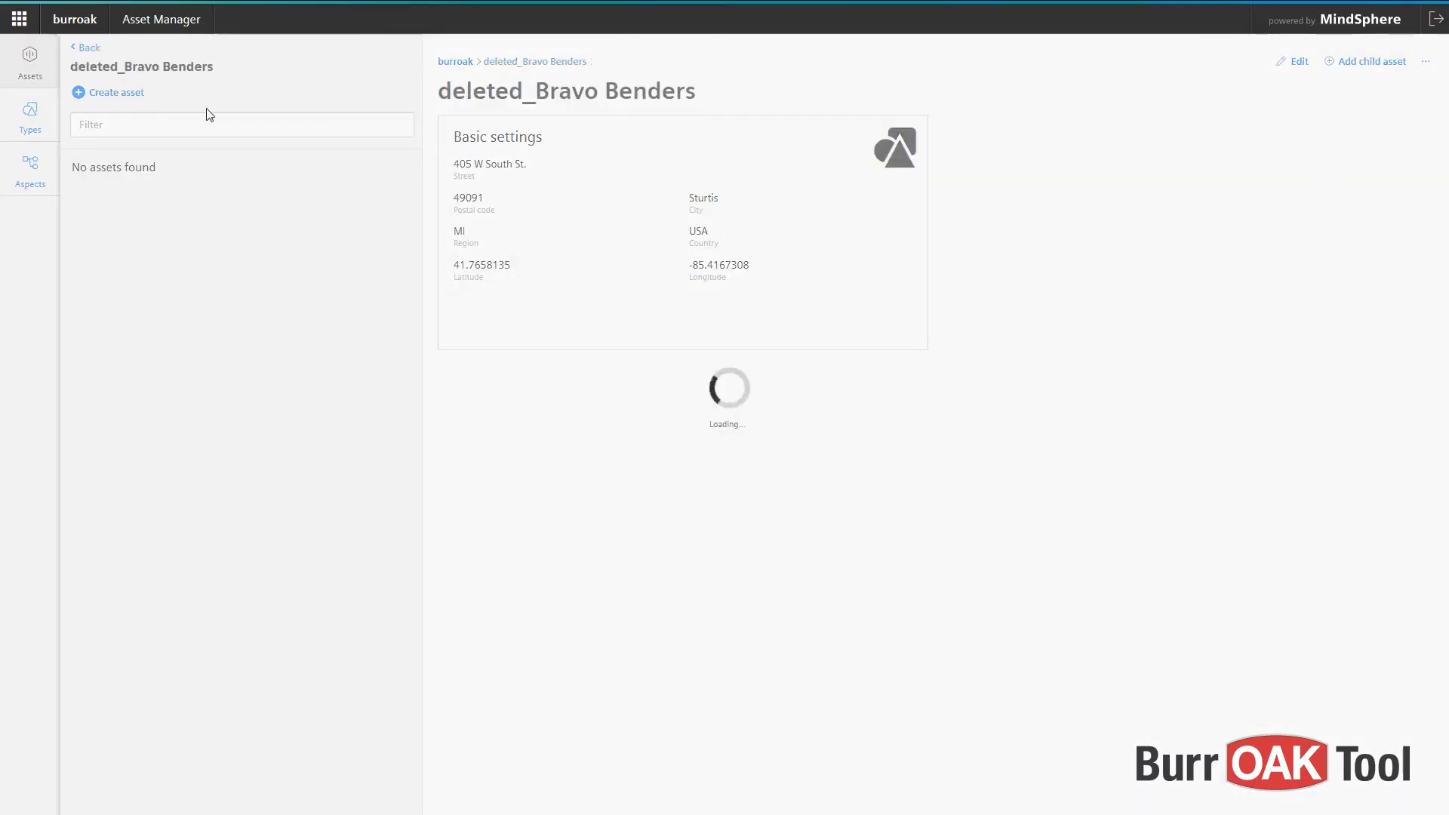
left_click(1426, 62)
left_click(1400, 117)
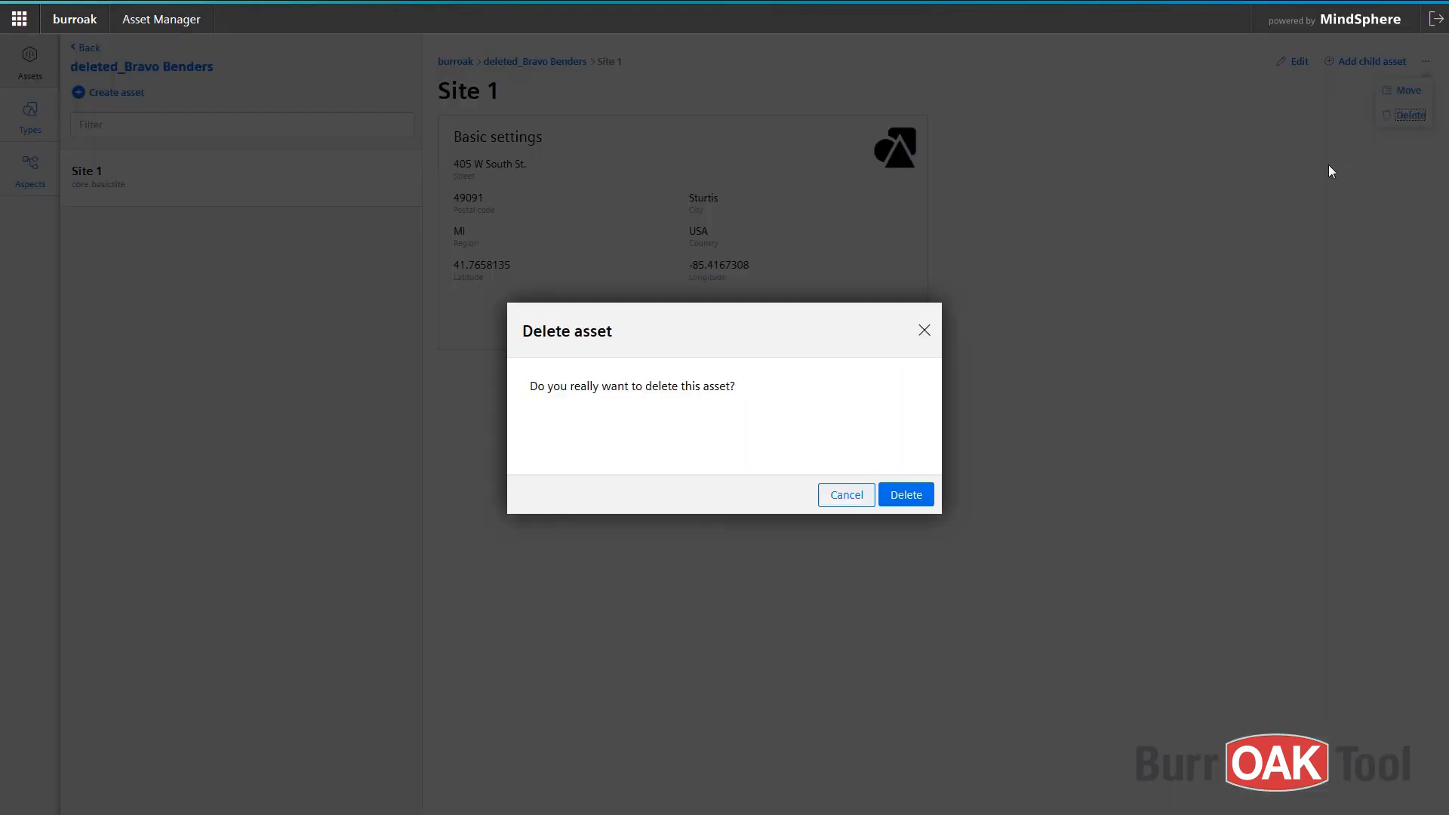
left_click(906, 495)
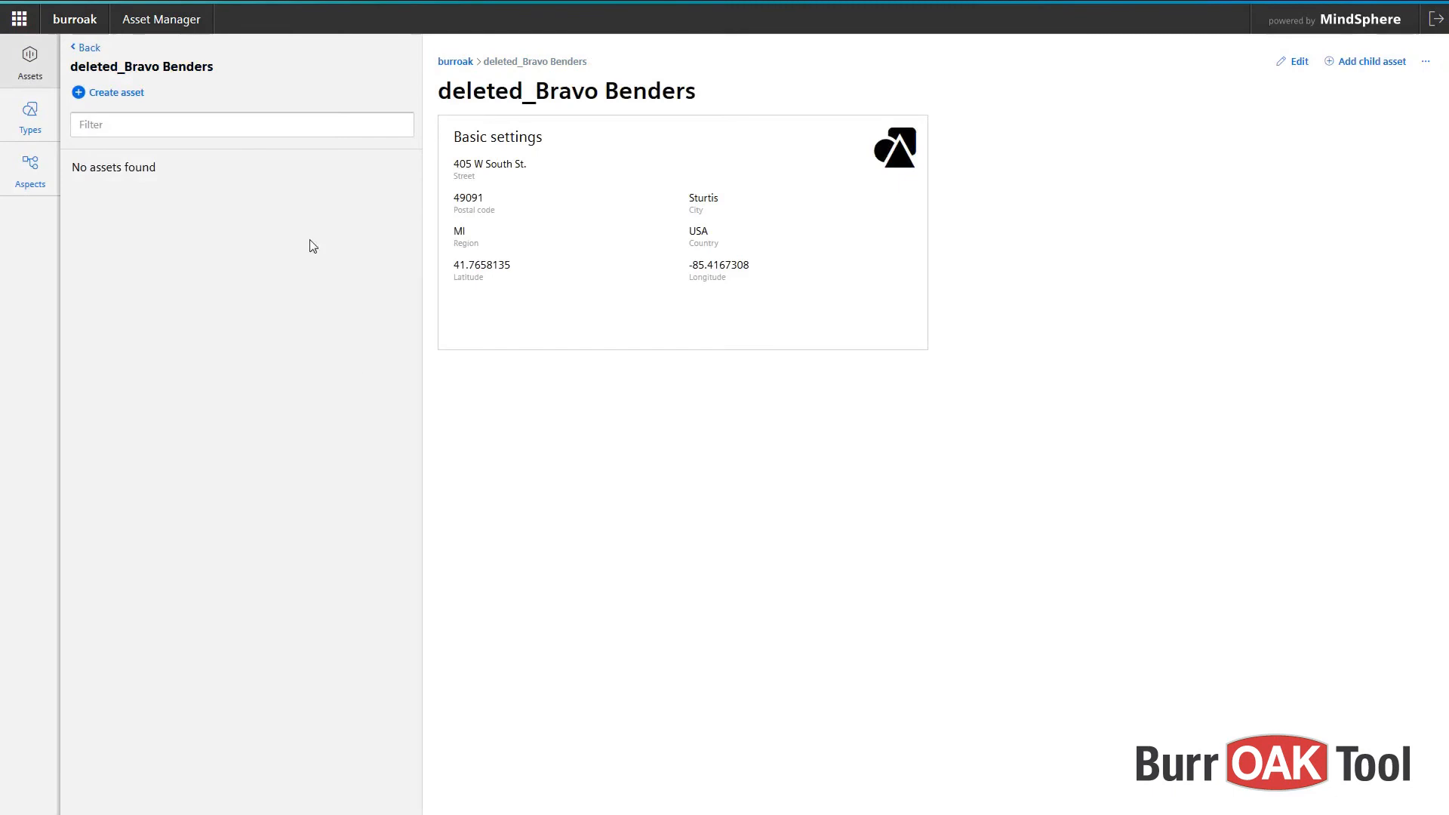
Return to the burroak root and delete the deleted_Bravo Benders subtenant asset
left_click(85, 48)
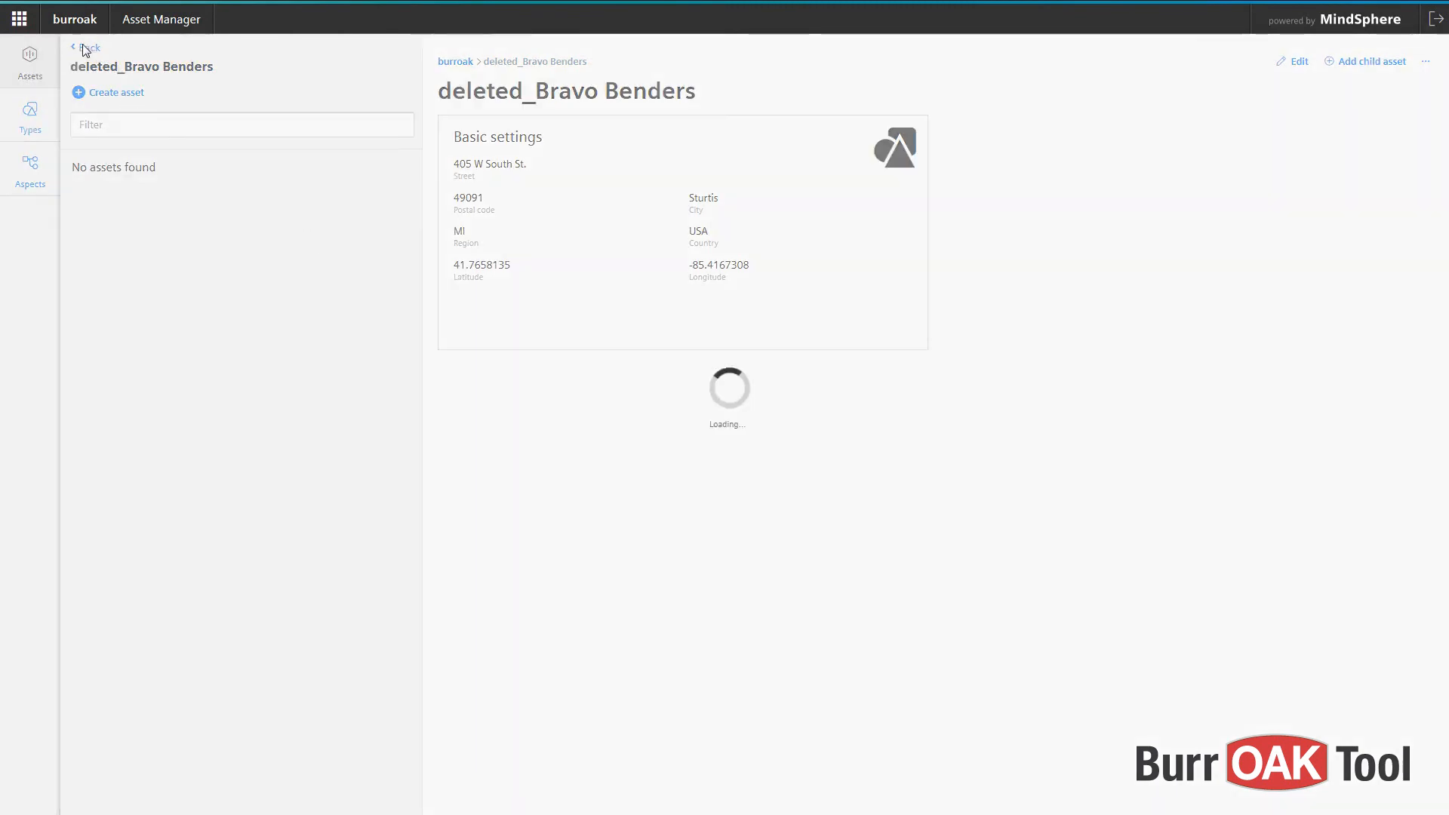
left_click(259, 282)
left_click(1427, 64)
left_click(1411, 117)
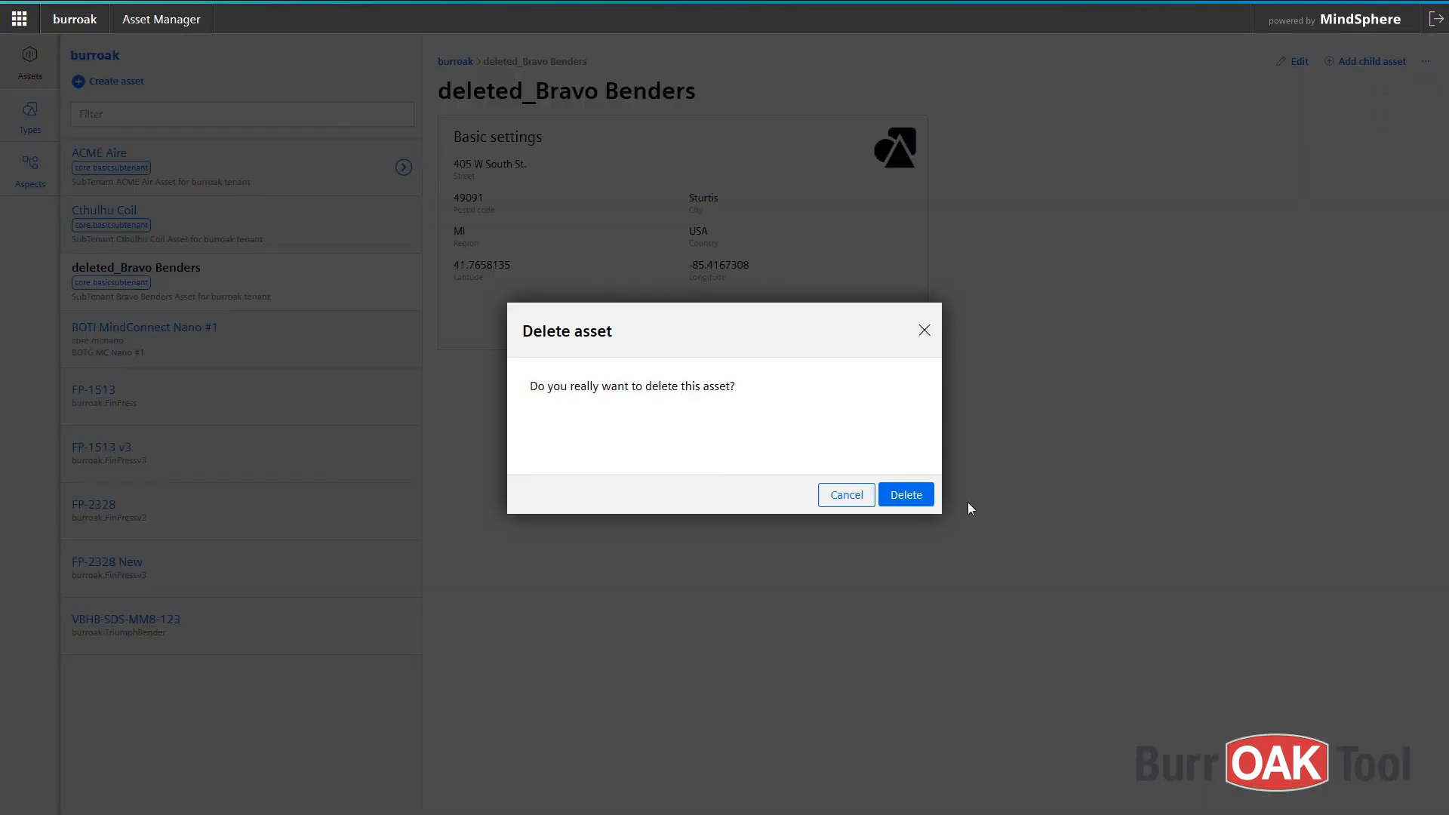
left_click(905, 495)
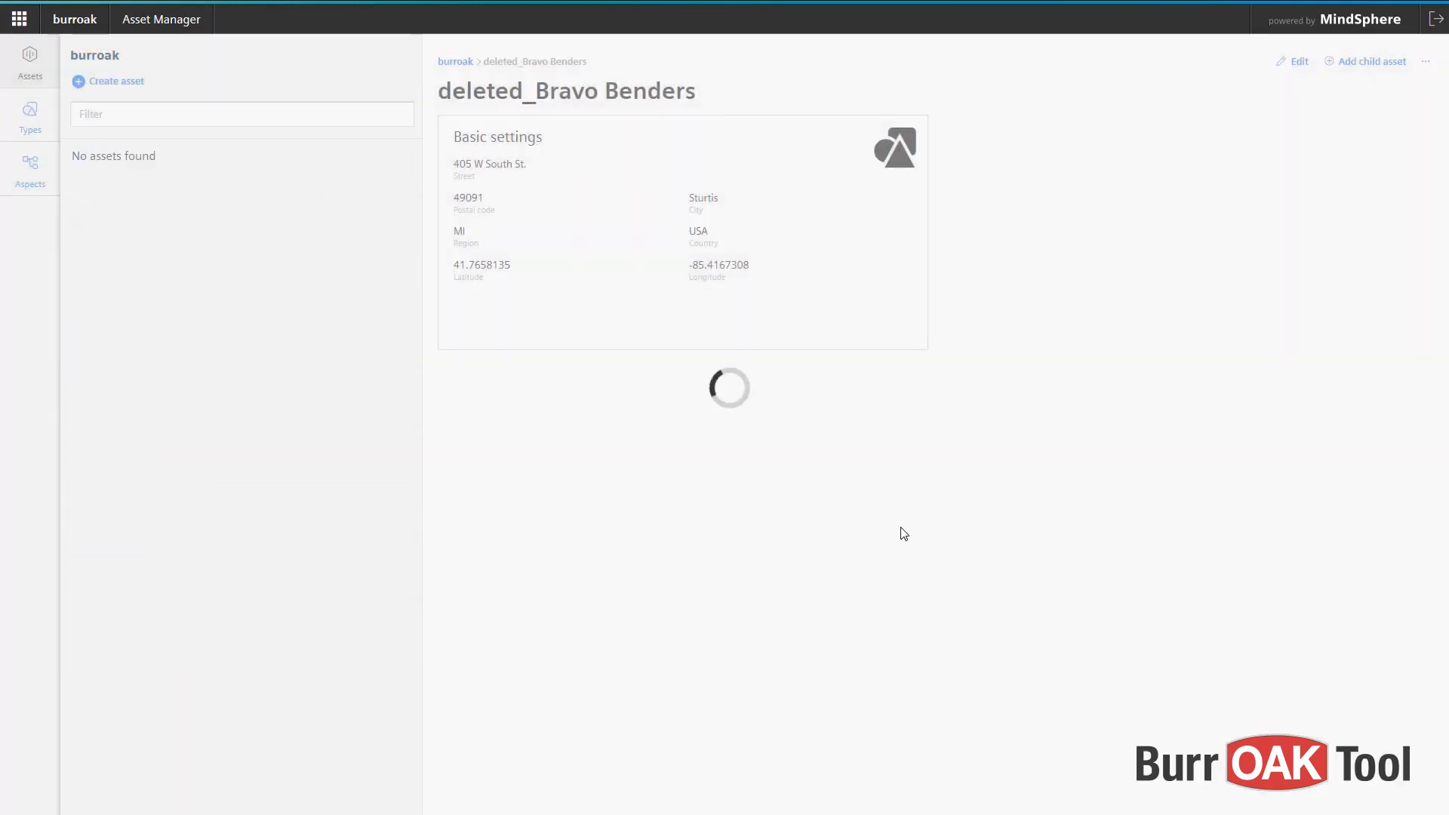